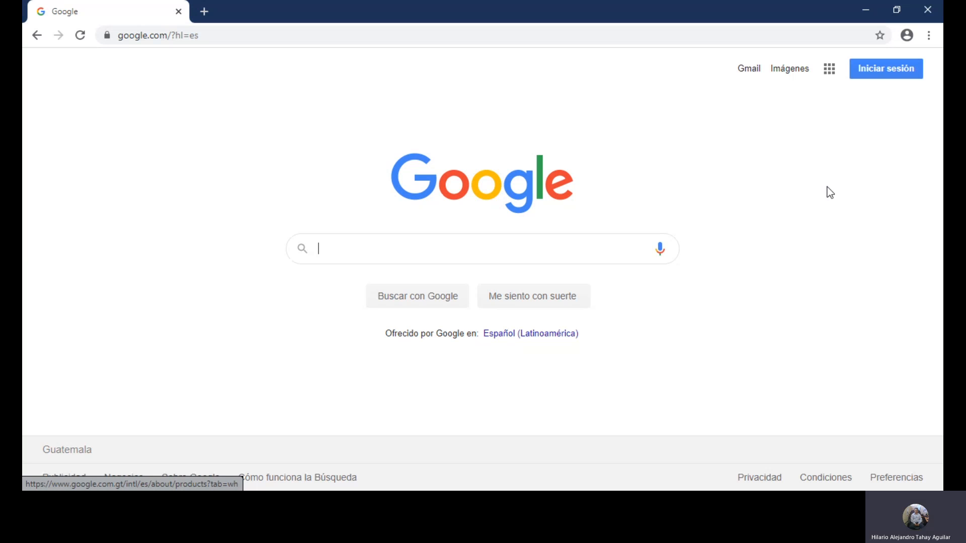
Open Google Drive from the Google home page and sign in to the saved account with the account password.
{"action": "left_click", "coordinate": [830, 70]}
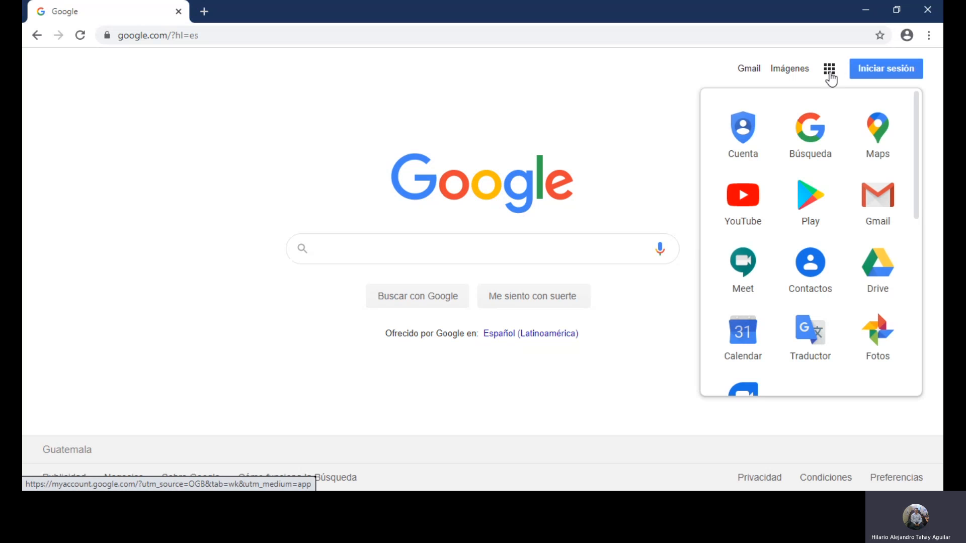
{"action": "left_click", "coordinate": [878, 271]}
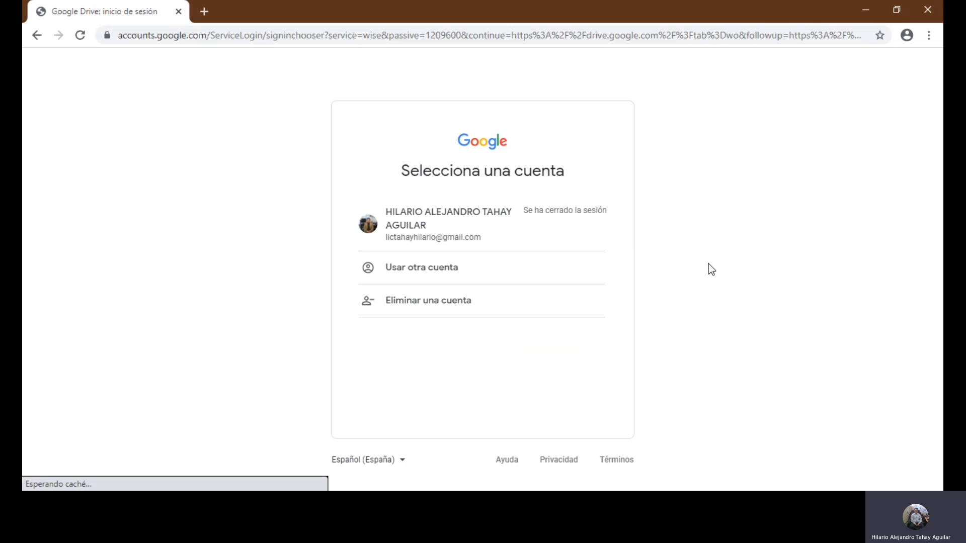
{"action": "left_click", "coordinate": [483, 232]}
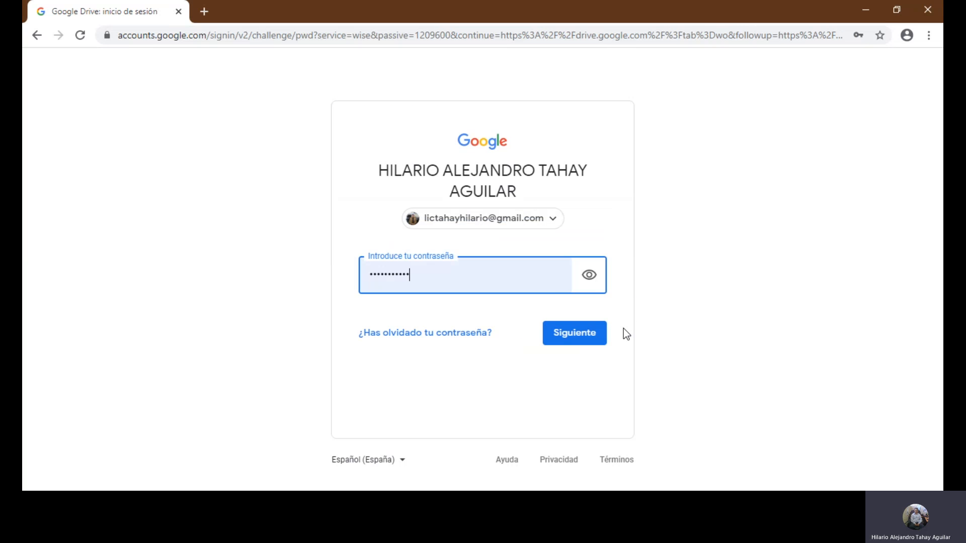
{"action": "left_click", "coordinate": [576, 337]}
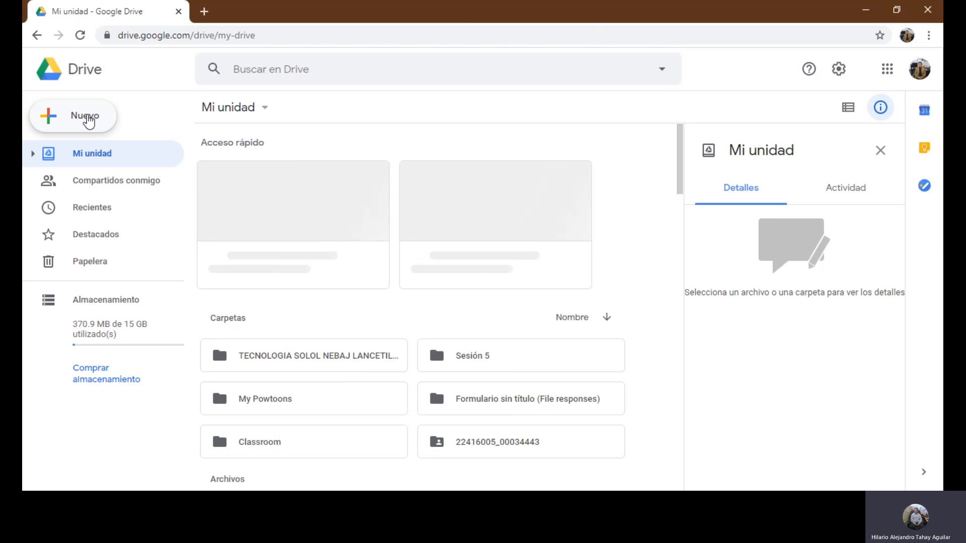
Create a new blank Google Forms form from Drive.
{"action": "left_click", "coordinate": [89, 120]}
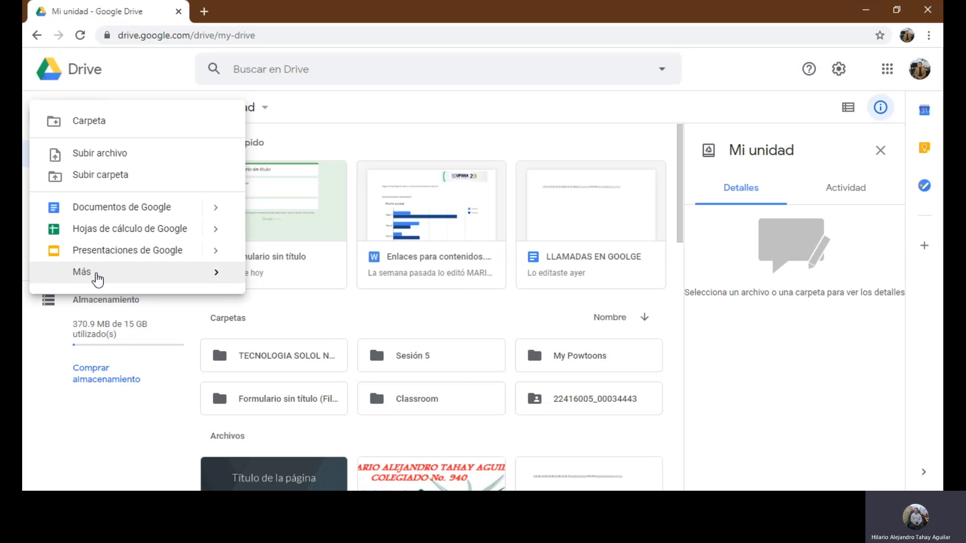
{"action": "mouse_move", "coordinate": [97, 279]}
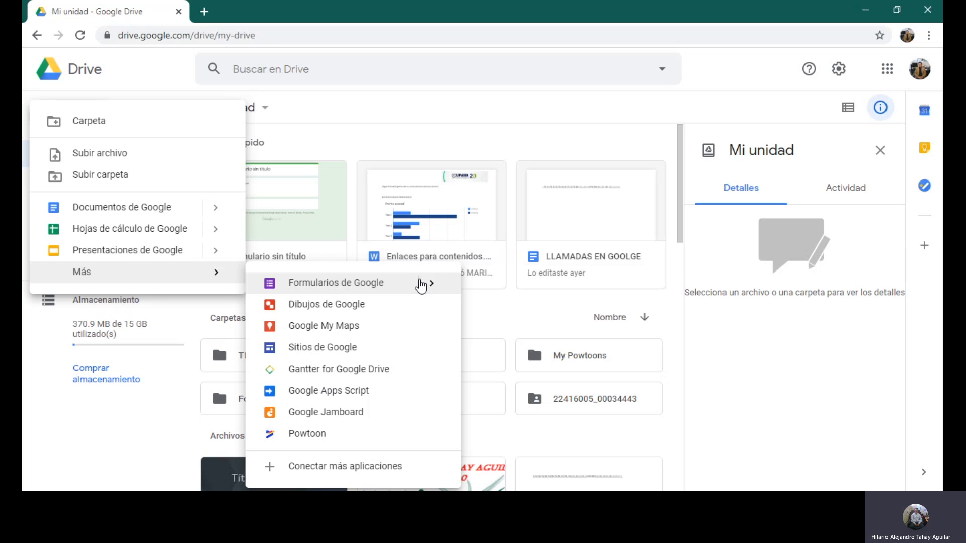
{"action": "mouse_move", "coordinate": [433, 286]}
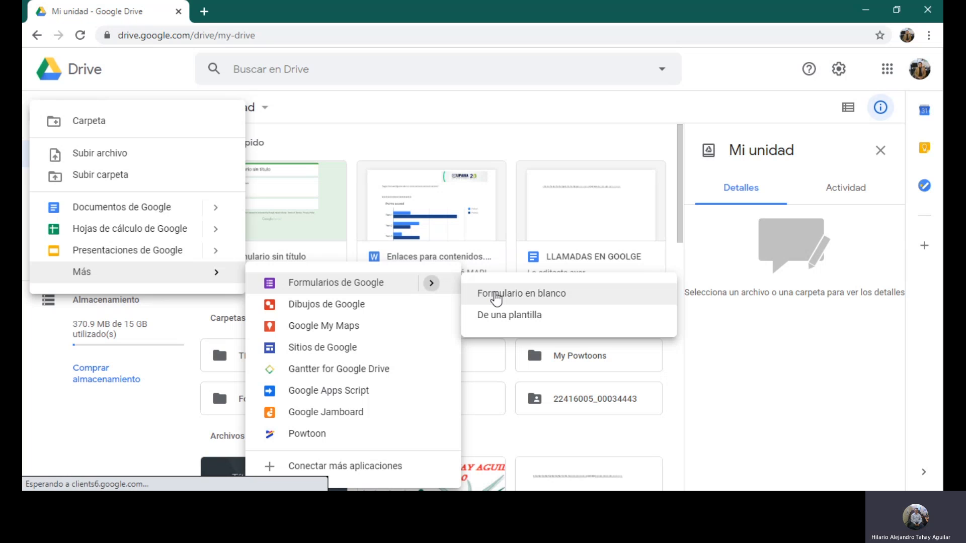
{"action": "left_click", "coordinate": [497, 299]}
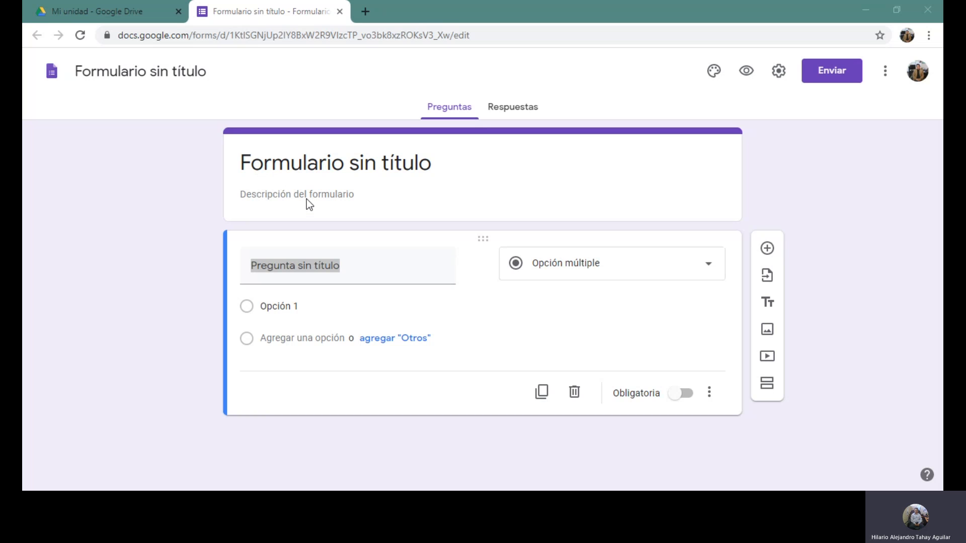
Set the form title to "Universidad Panamericana Evaluación Extraordinaria Valor 25 puntos", with a space between "Panamericana" and "Evaluación".
{"action": "key", "text": "alt+Tab"}
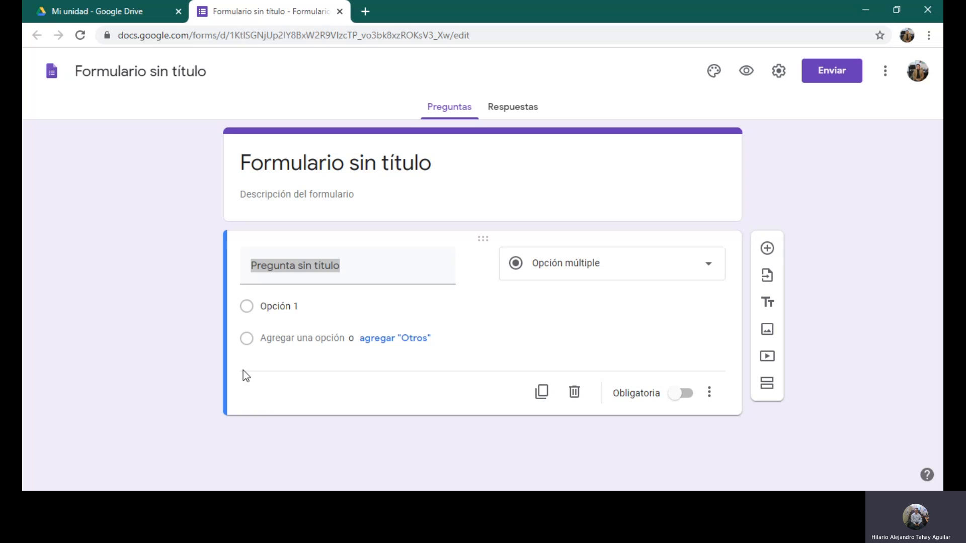
{"action": "right_click", "coordinate": [270, 163]}
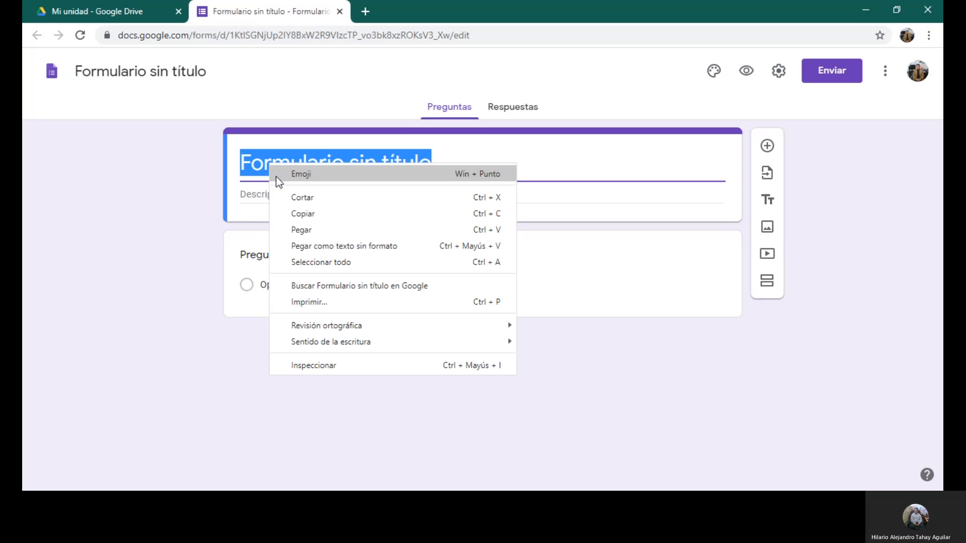
{"action": "left_click", "coordinate": [297, 230]}
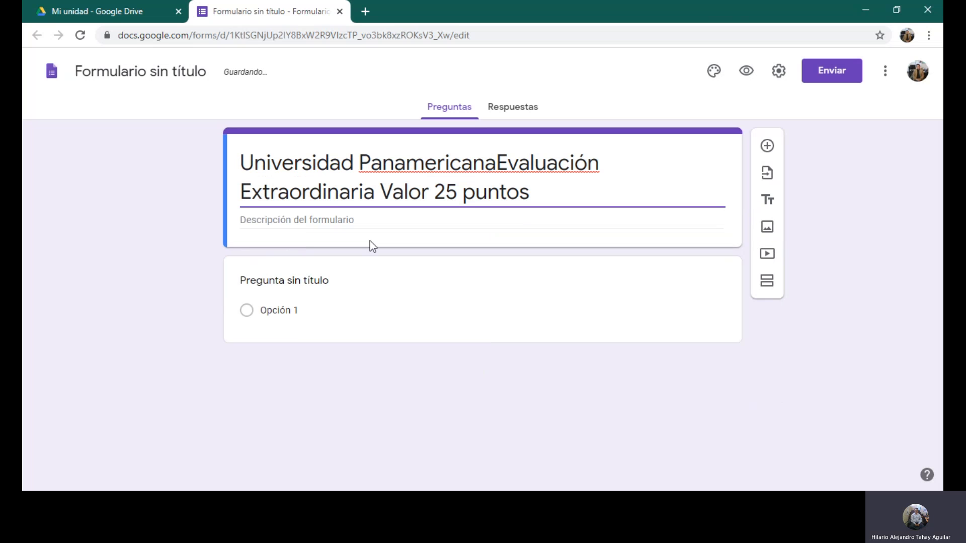
{"action": "left_click", "coordinate": [496, 163]}
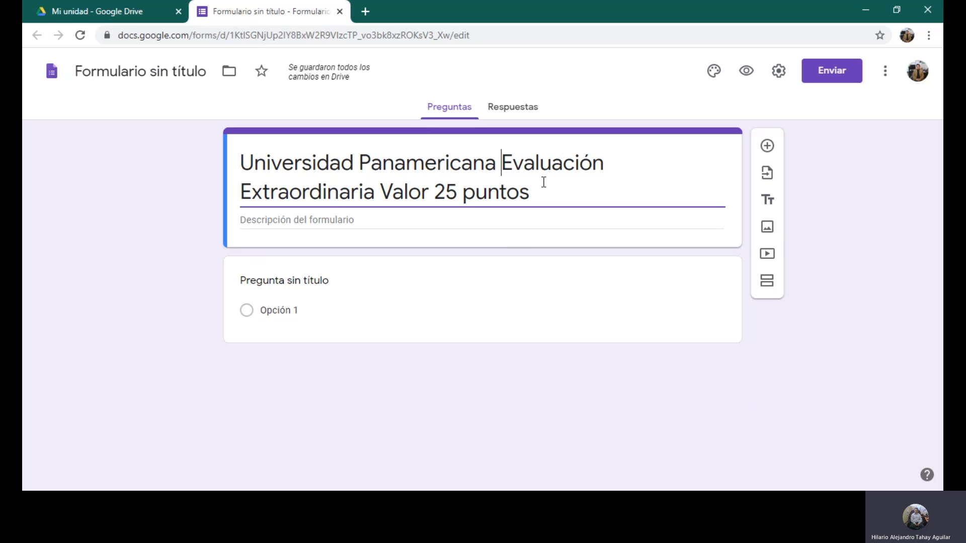
Set the form description to "Instrucciones generales: se le presenta la evaluación extraordinaria del curso Lectura y Redacción, que consta de 2 series.".
{"action": "left_click", "coordinate": [359, 220]}
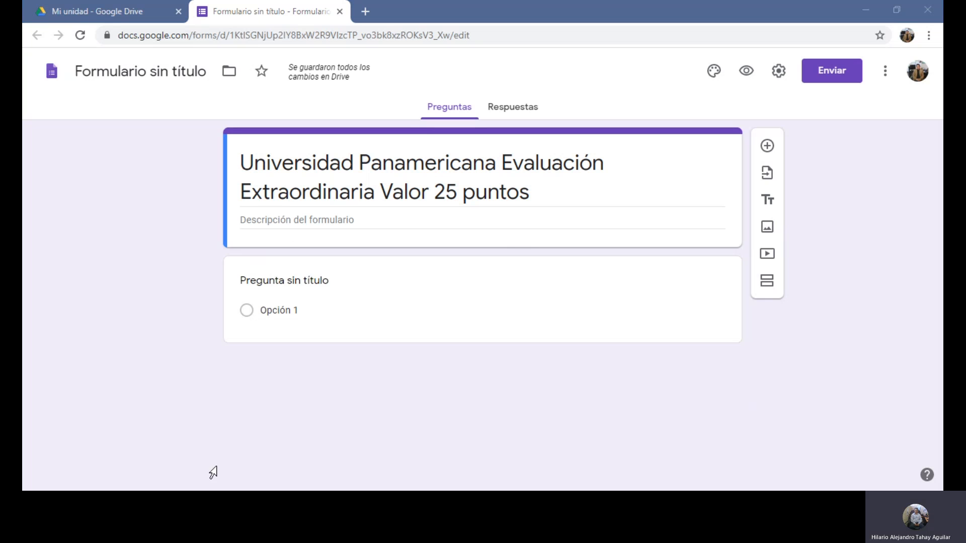
{"action": "left_click", "coordinate": [262, 225]}
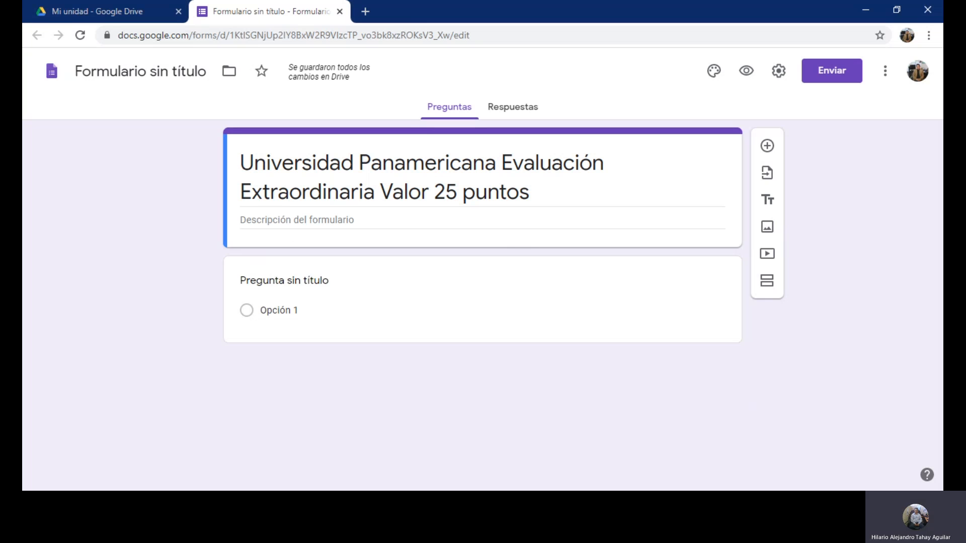
{"action": "right_click", "coordinate": [262, 225]}
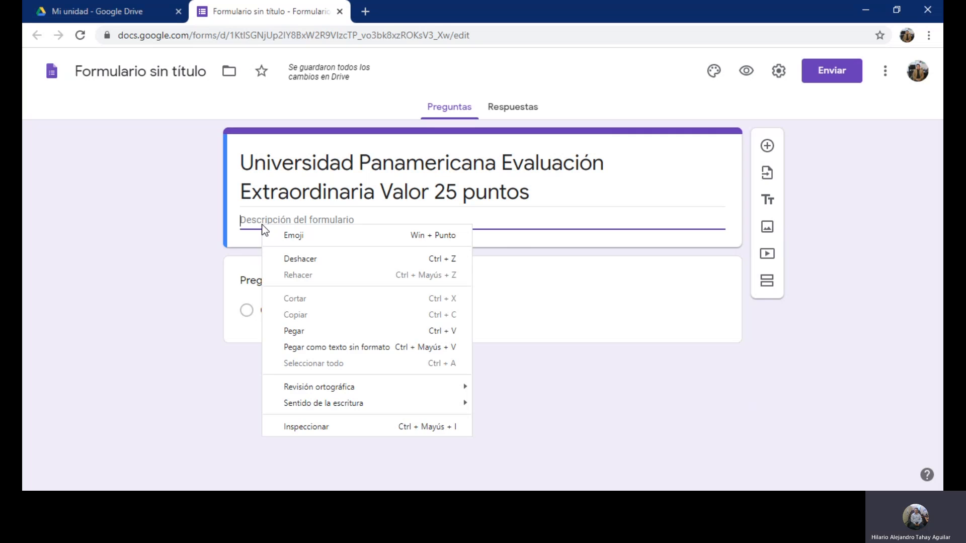
{"action": "left_click", "coordinate": [294, 332]}
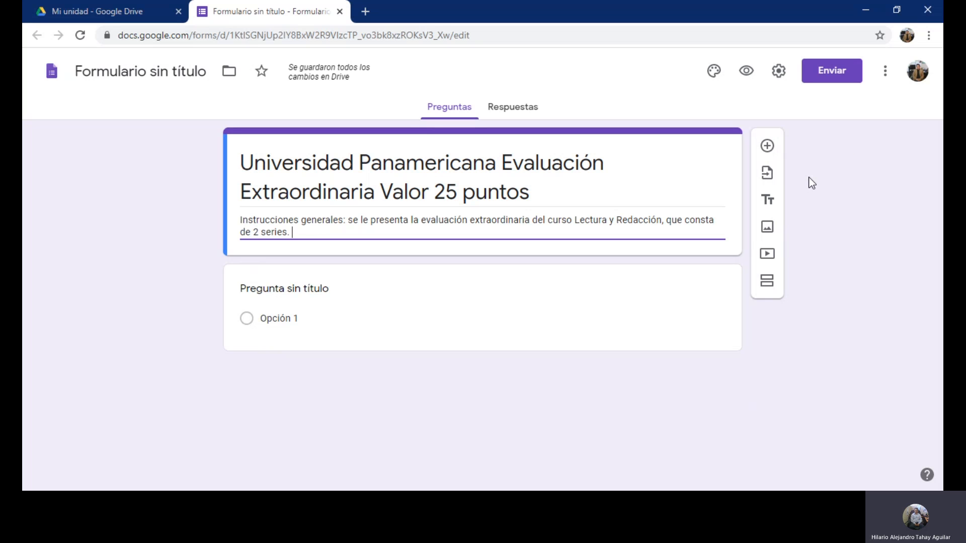
Add a title and description block below the form header and title it "Serie I.".
{"action": "left_click", "coordinate": [770, 202]}
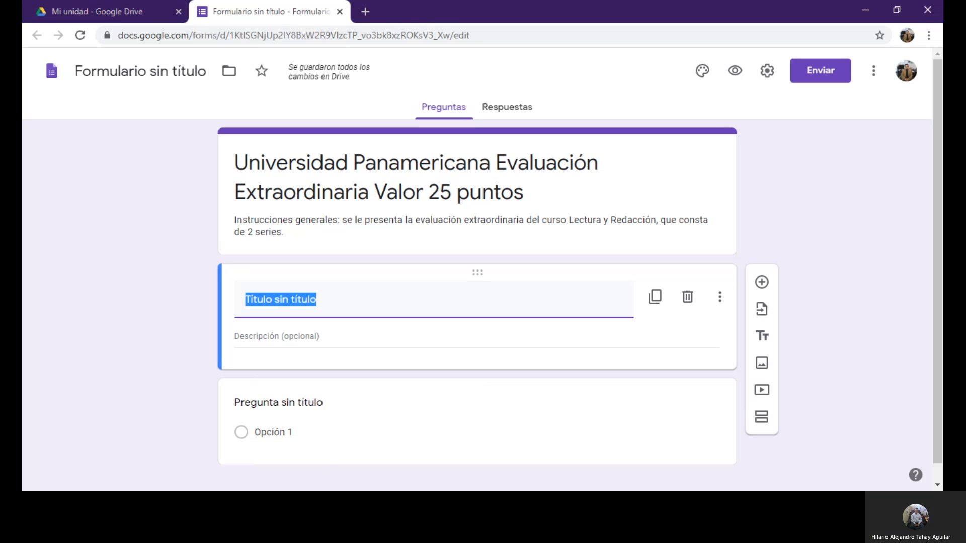
{"action": "key", "text": "alt+Tab"}
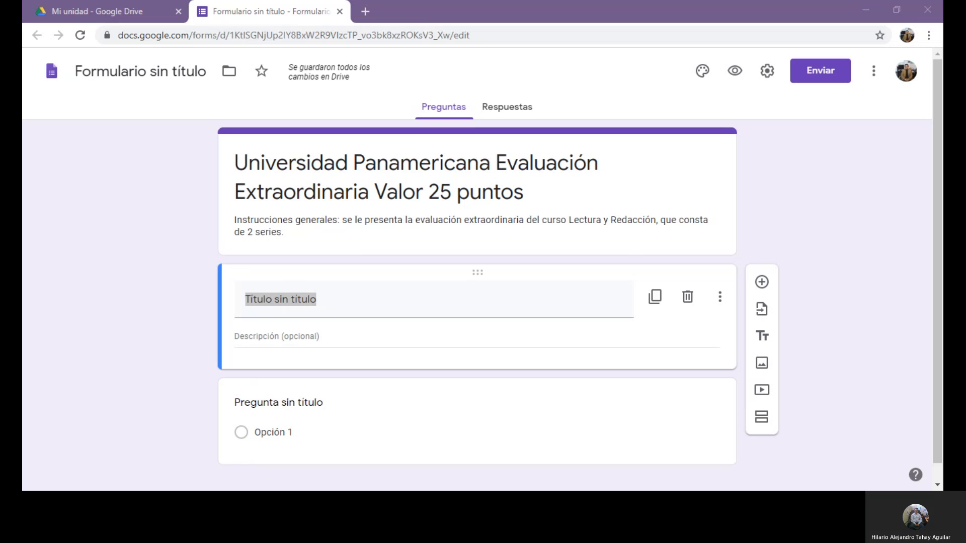
{"action": "key", "text": "alt+Tab"}
{"action": "right_click", "coordinate": [263, 299]}
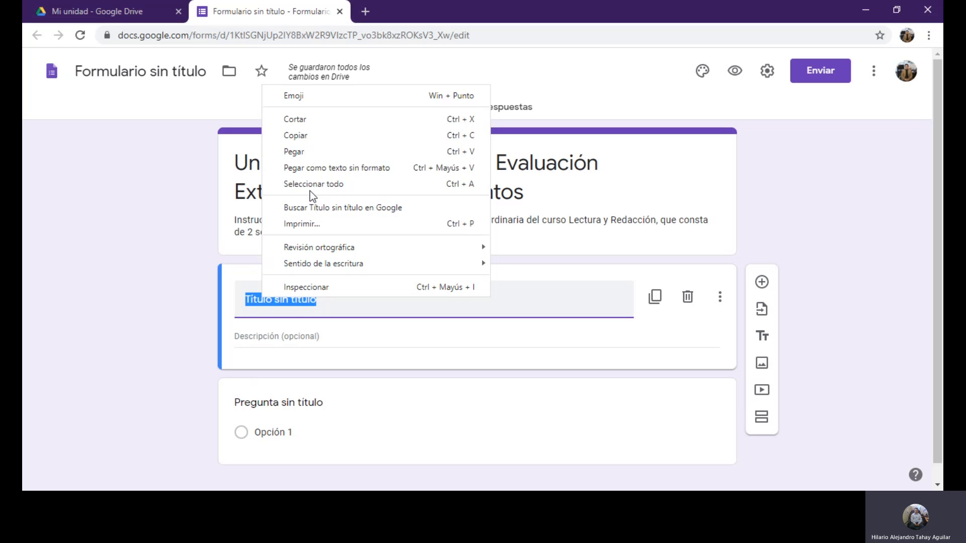
{"action": "left_click", "coordinate": [300, 152]}
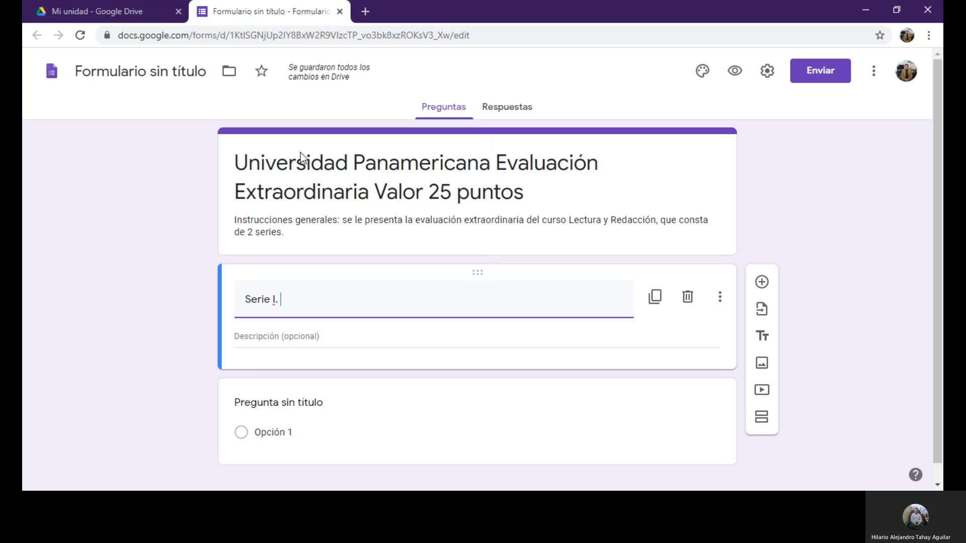
Paste the Serie I instructions as the block's description, covering 3 enunciados, a total value of 15 puntos and 5 puntos per correct answer.
{"action": "left_click", "coordinate": [327, 335]}
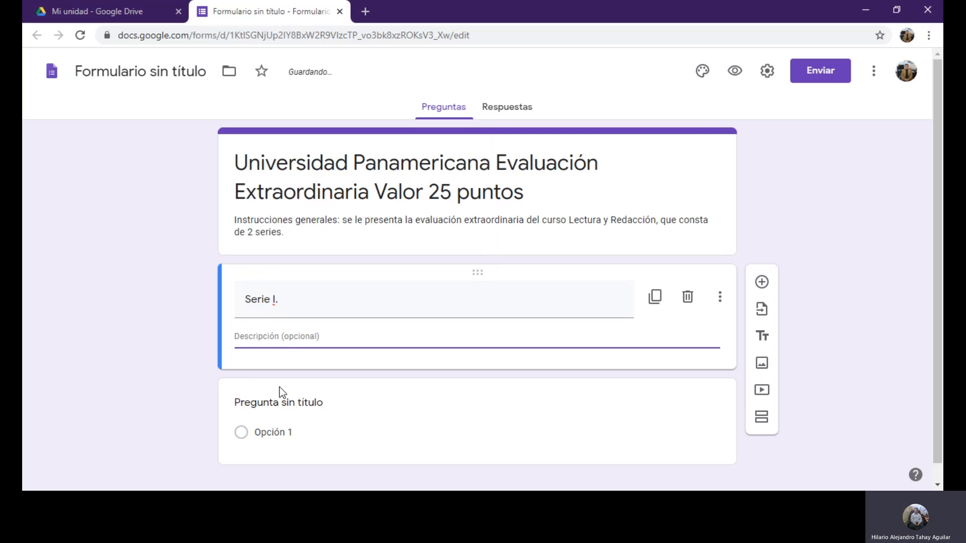
{"action": "key", "text": "alt+Tab"}
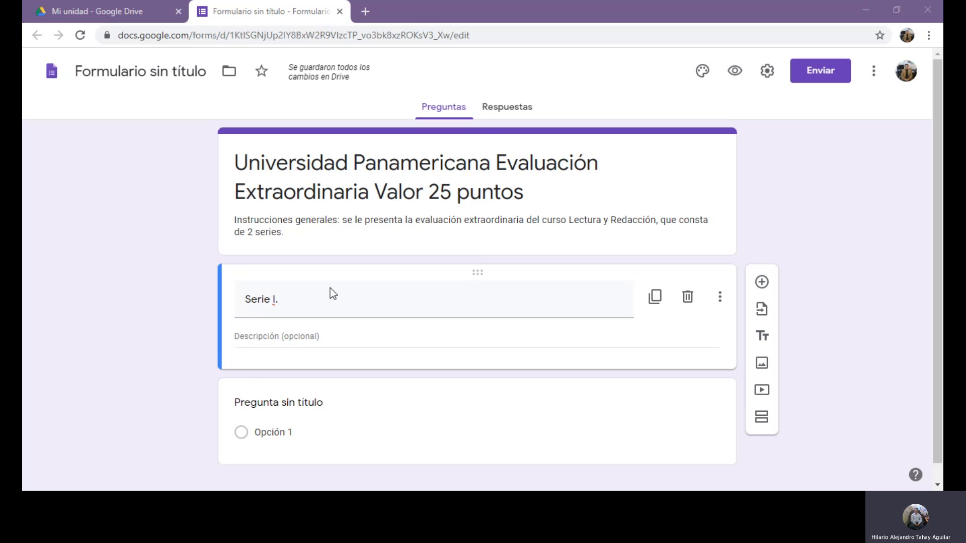
{"action": "left_click", "coordinate": [237, 336]}
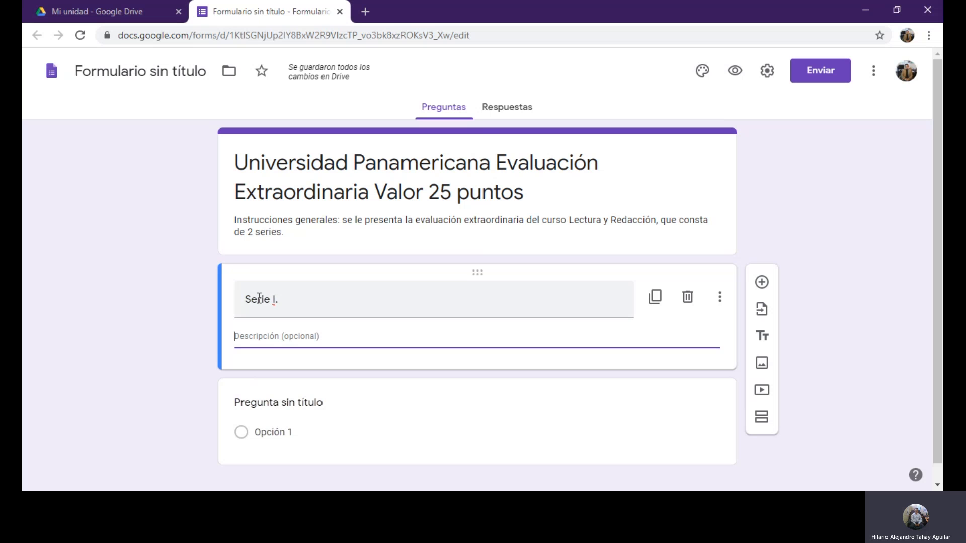
{"action": "right_click", "coordinate": [236, 336]}
{"action": "left_click", "coordinate": [263, 246]}
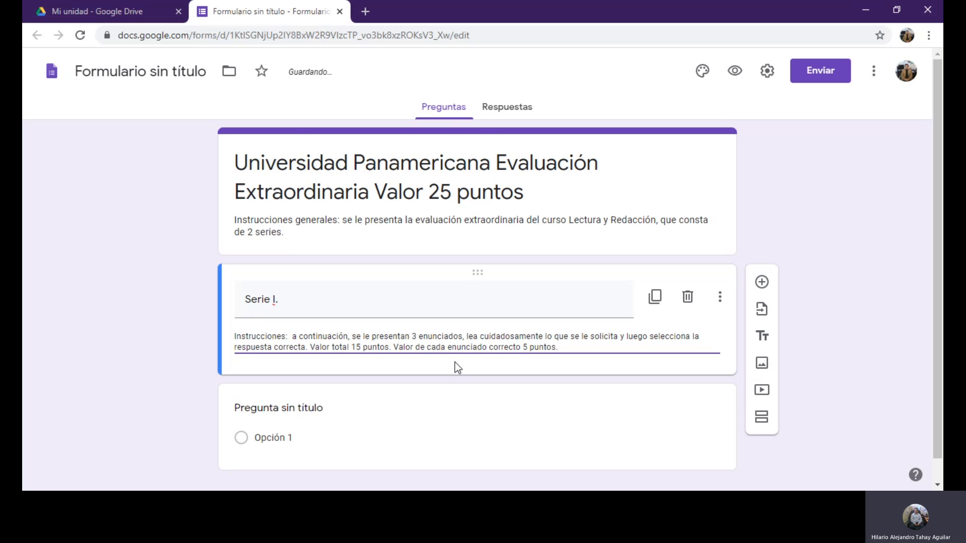
Set the type of the untitled question below Serie I to Opción múltiple.
{"action": "scroll", "coordinate": [556, 362], "scroll_direction": "down", "scroll_amount": 1}
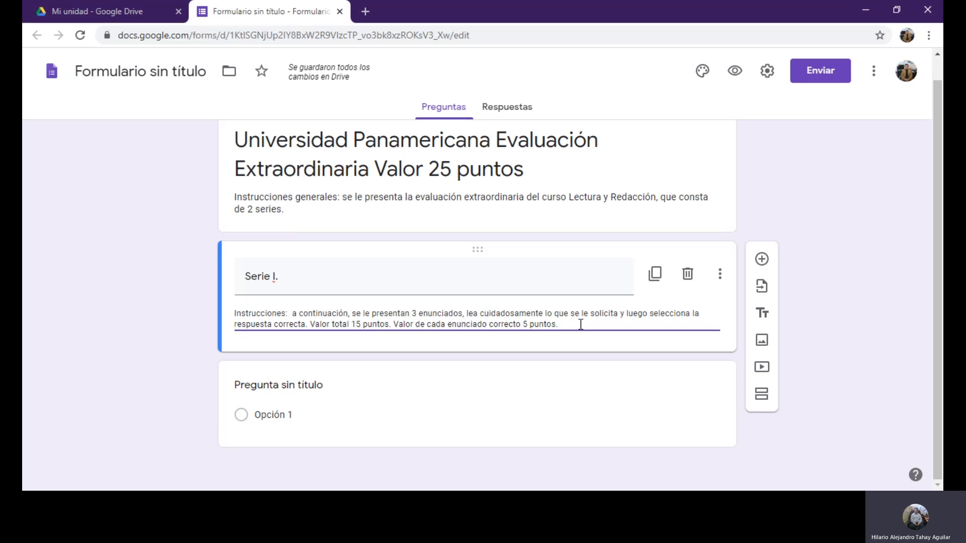
{"action": "left_click", "coordinate": [238, 384]}
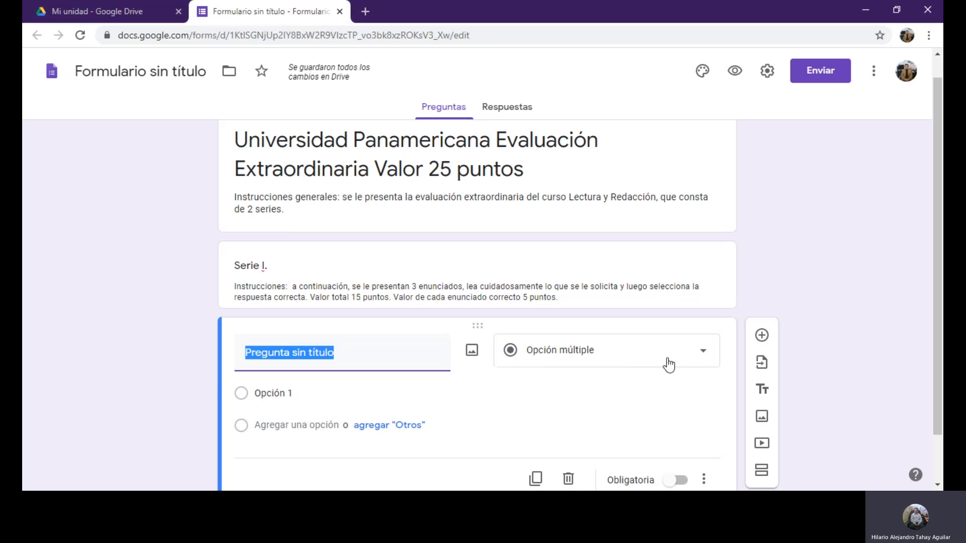
{"action": "left_click", "coordinate": [705, 359]}
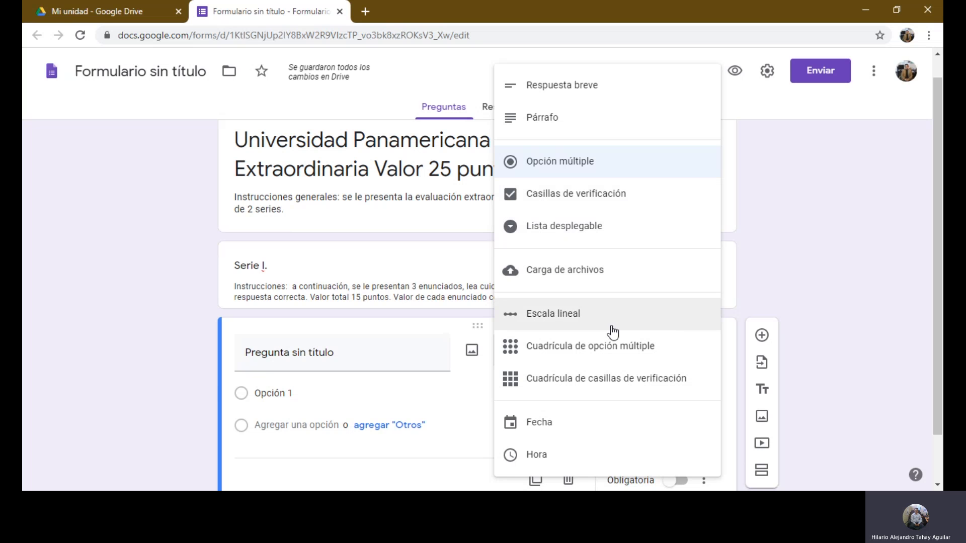
{"action": "left_click", "coordinate": [564, 165]}
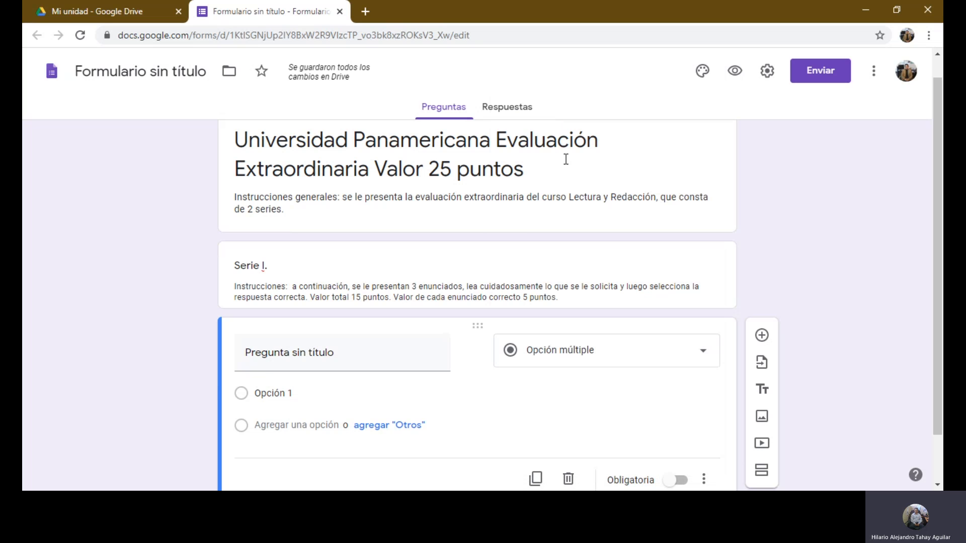
Replace the question title with the pasted statement beginning "Constituye la lectura implícita del texto, se reflexiona sobre la información que no aparece directamente en el texto".
{"action": "scroll", "coordinate": [421, 377], "scroll_direction": "down", "scroll_amount": 1}
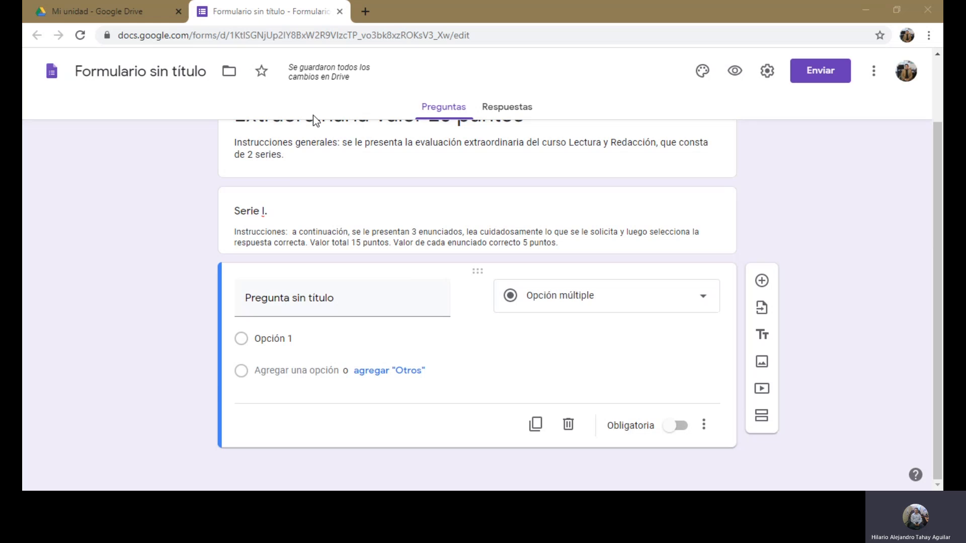
{"action": "left_click", "coordinate": [244, 298]}
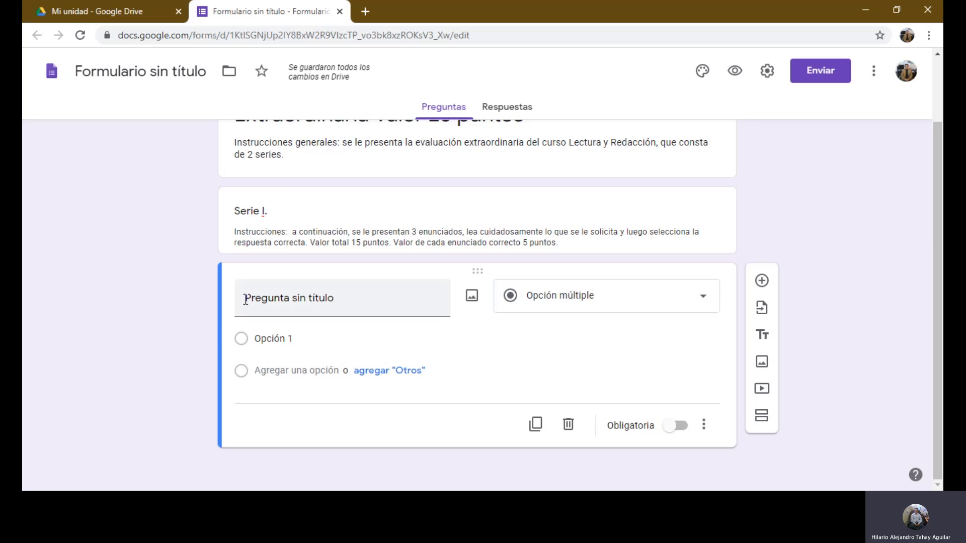
{"action": "right_click", "coordinate": [245, 298]}
{"action": "left_click", "coordinate": [282, 152]}
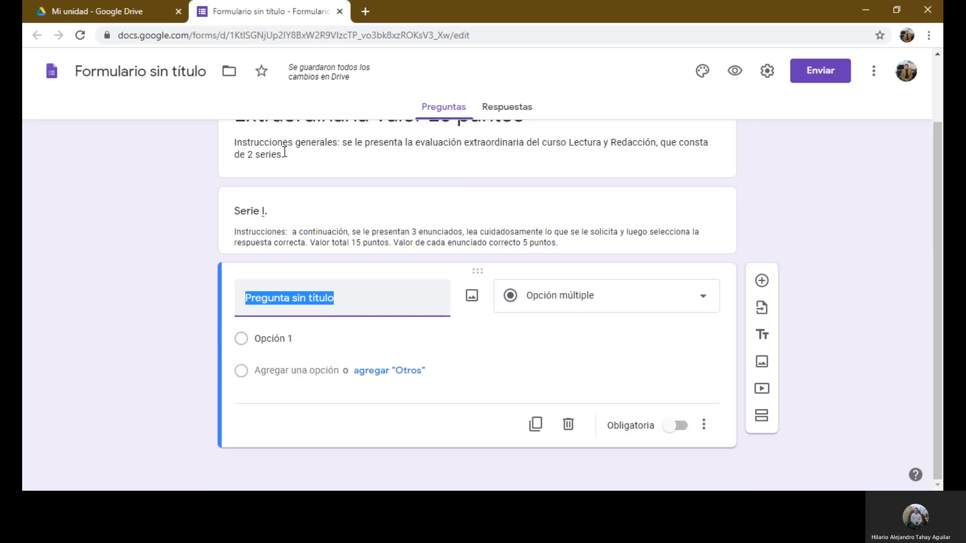
{"action": "scroll", "coordinate": [495, 348], "scroll_direction": "down", "scroll_amount": 2}
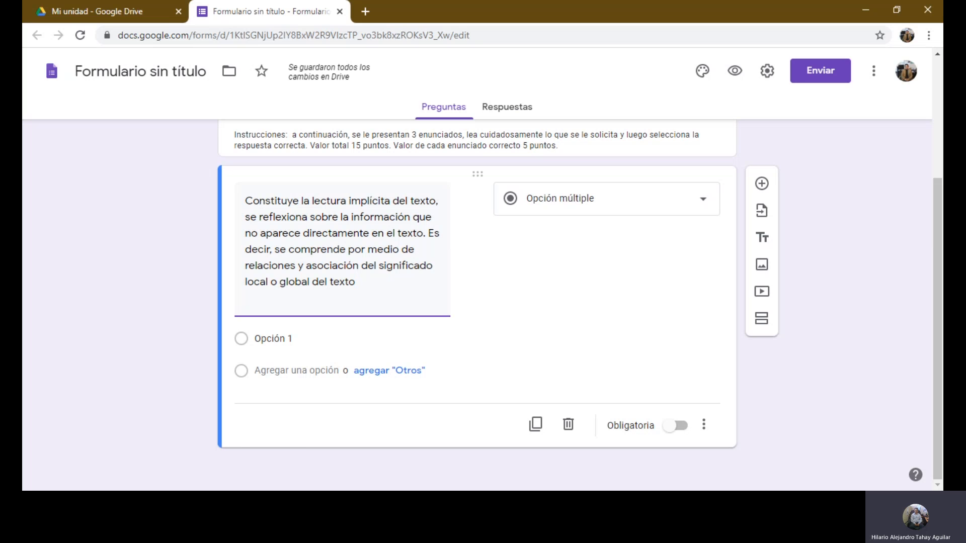
Replace Opción 1 with the pasted answer options Lectura inferencial, Lectura literal, Lectura crítica and Lectura rápida.
{"action": "key", "text": "alt+Tab"}
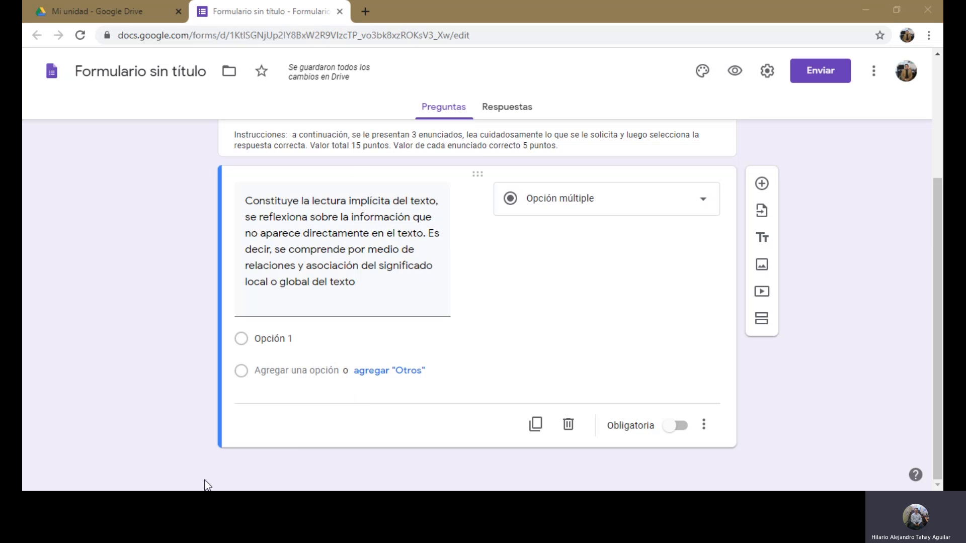
{"action": "left_click", "coordinate": [263, 339]}
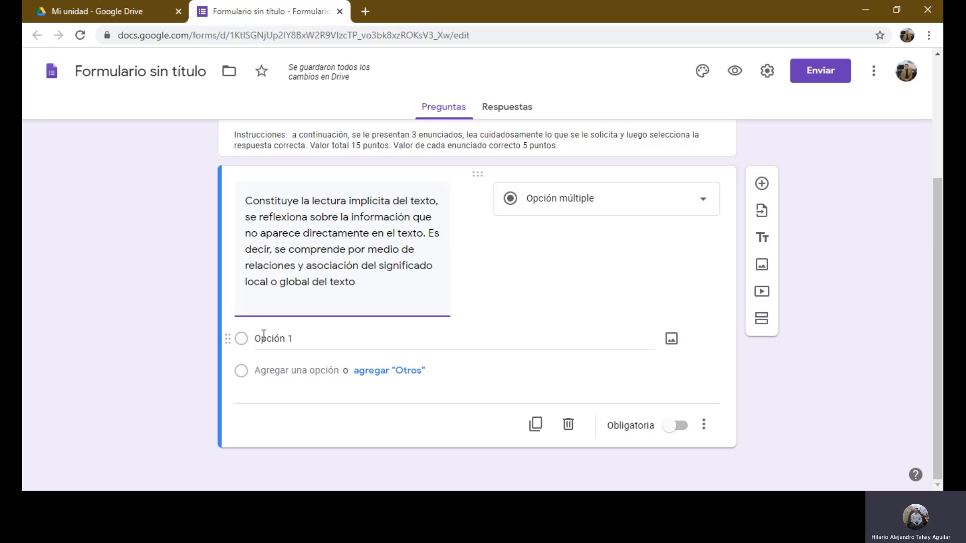
{"action": "triple_click", "coordinate": [263, 338]}
{"action": "right_click", "coordinate": [264, 336]}
{"action": "left_click", "coordinate": [304, 189]}
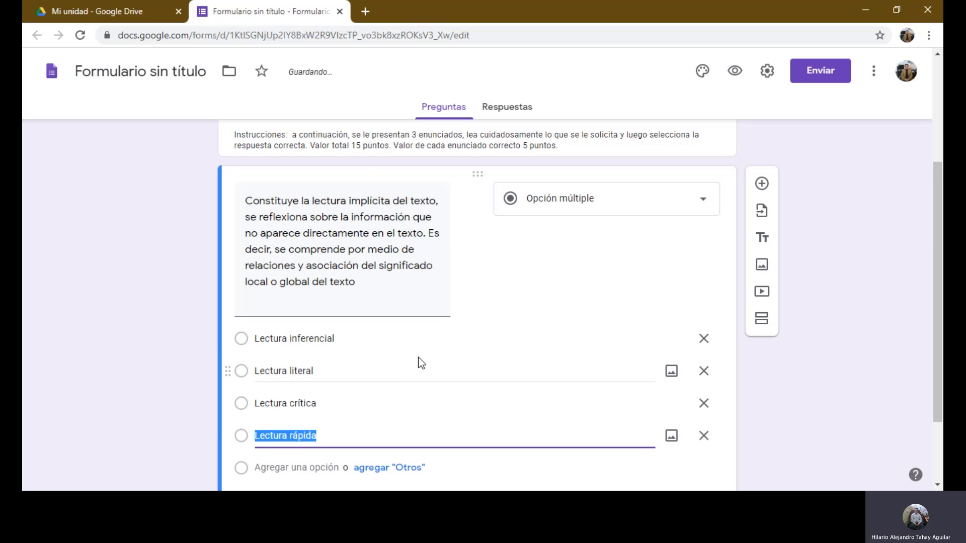
Mark the question about the implicit reading of the text as Obligatoria and add a new question below it.
{"action": "scroll", "coordinate": [443, 361], "scroll_direction": "down", "scroll_amount": 2}
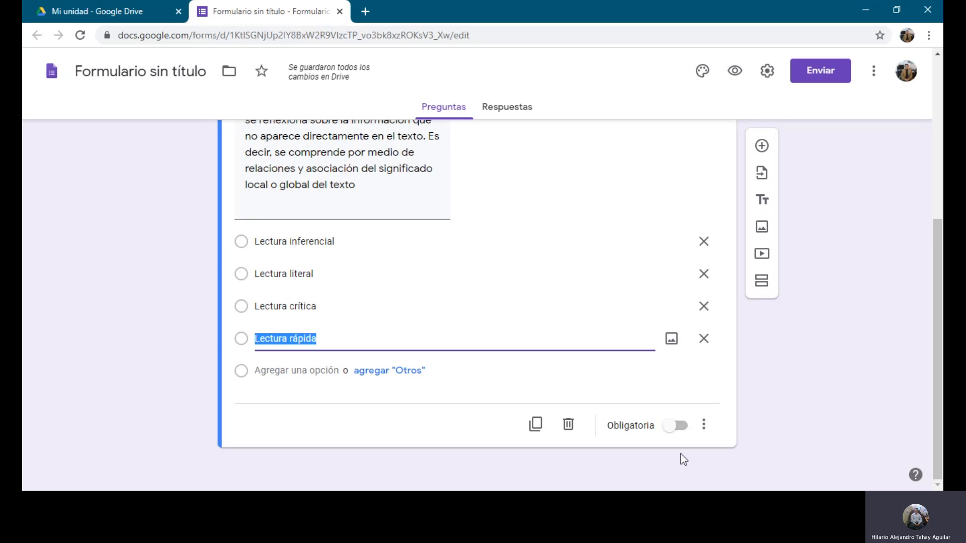
{"action": "left_click", "coordinate": [676, 433]}
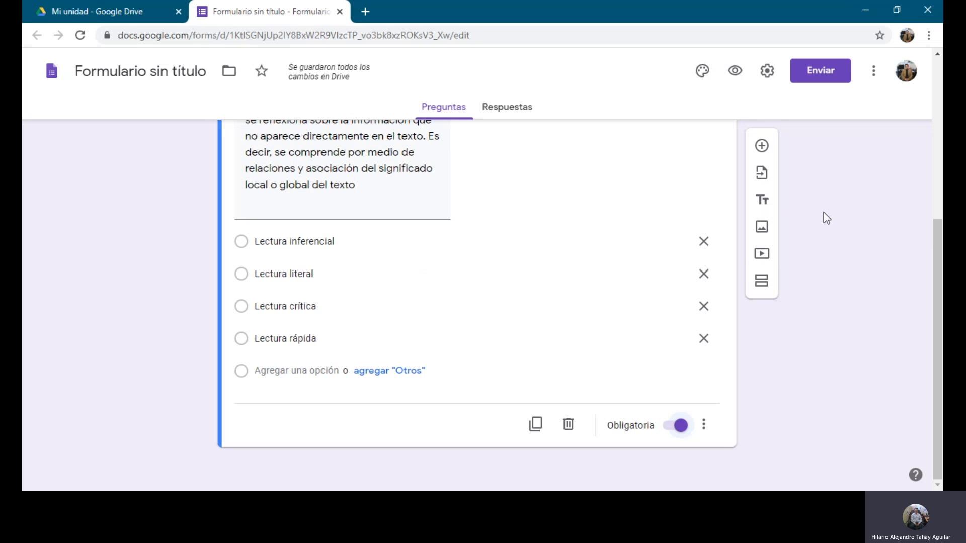
{"action": "left_click", "coordinate": [762, 146]}
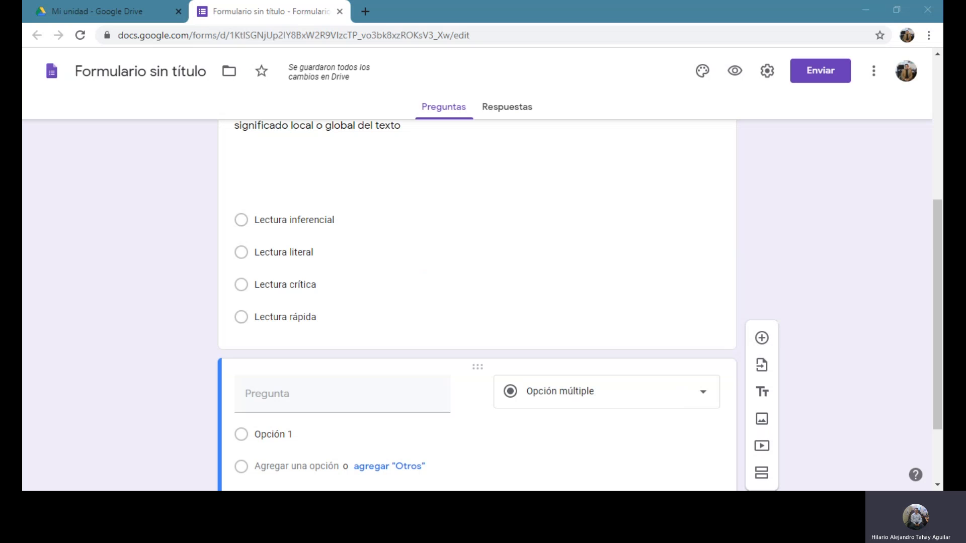
Paste the statement beginning "Es la lectura de carácter evaluativa donde intervienen los saberes previos del lector" as the new question's title.
{"action": "left_click", "coordinate": [248, 400]}
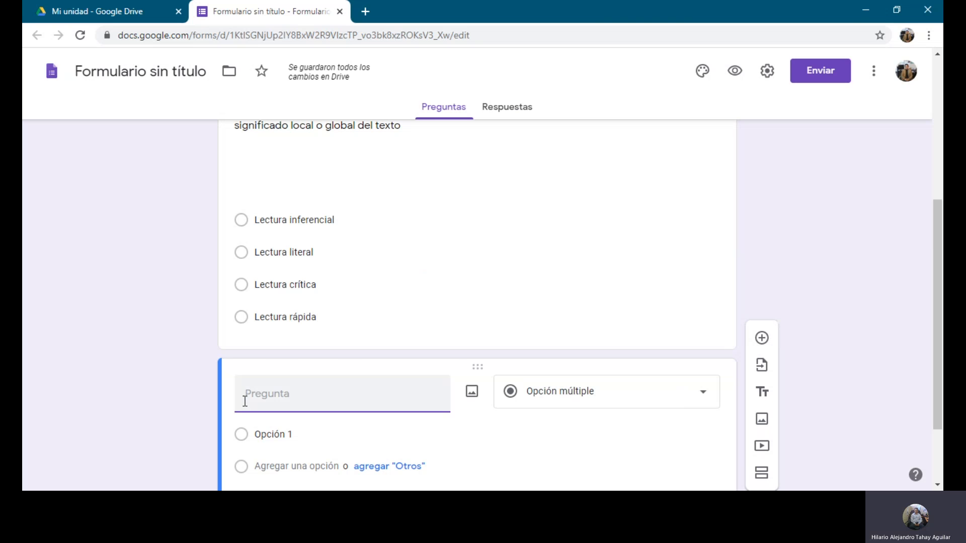
{"action": "right_click", "coordinate": [244, 397]}
{"action": "left_click", "coordinate": [280, 303]}
{"action": "scroll", "coordinate": [402, 278], "scroll_direction": "down", "scroll_amount": 4}
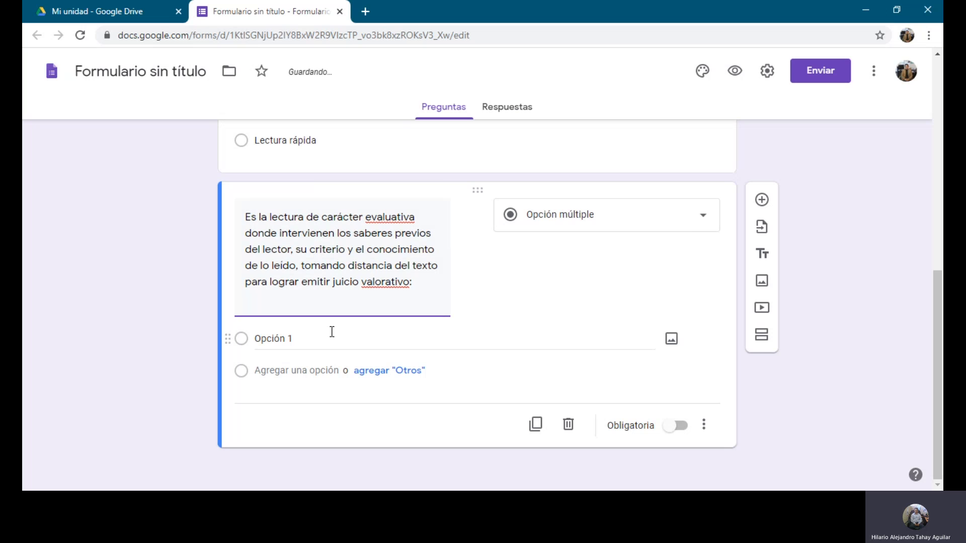
Replace Opción 1 of the "carácter evaluativa" question with the pasted options Lectura inferencial, Lectura literal, Lectura crítica and Lectura rápida.
{"action": "left_click", "coordinate": [295, 339]}
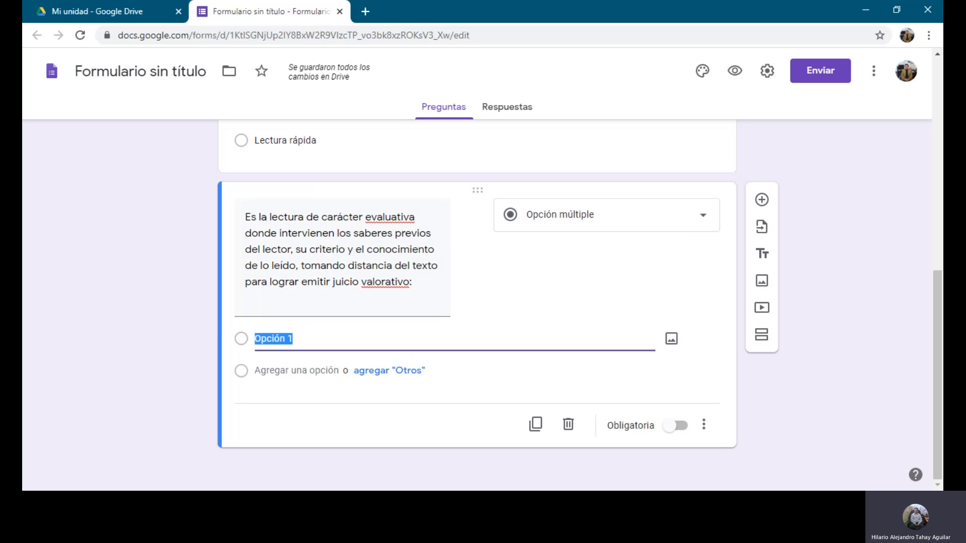
{"action": "key", "text": "alt+Tab"}
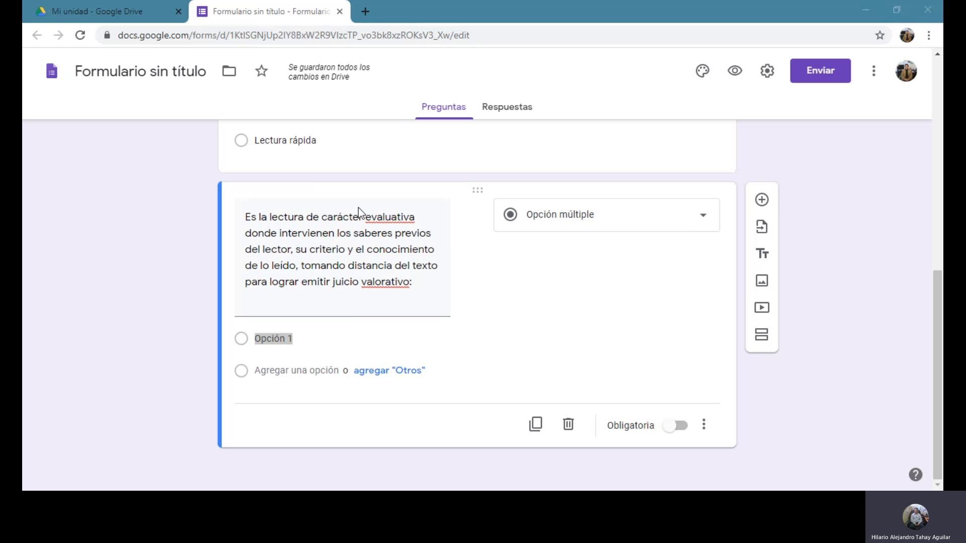
{"action": "key", "text": "alt+Tab"}
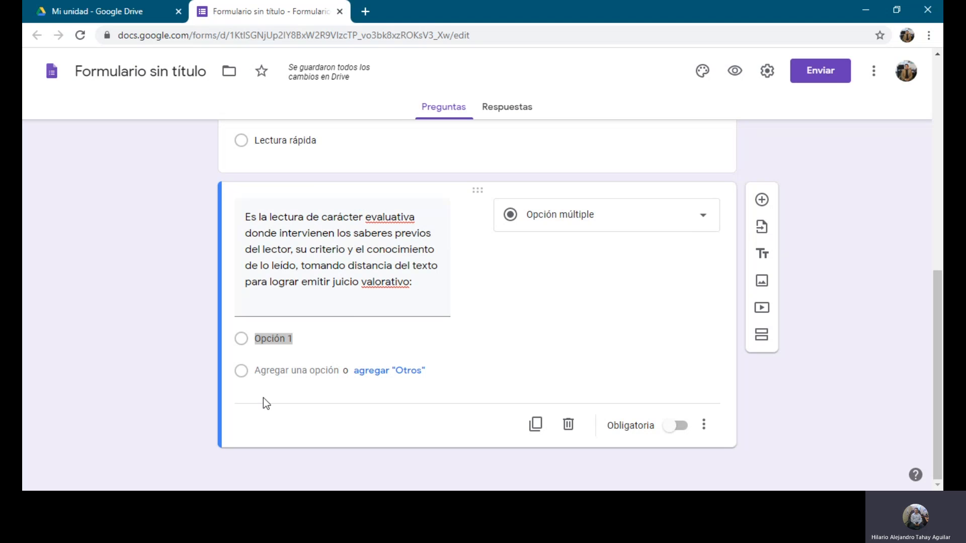
{"action": "right_click", "coordinate": [282, 341]}
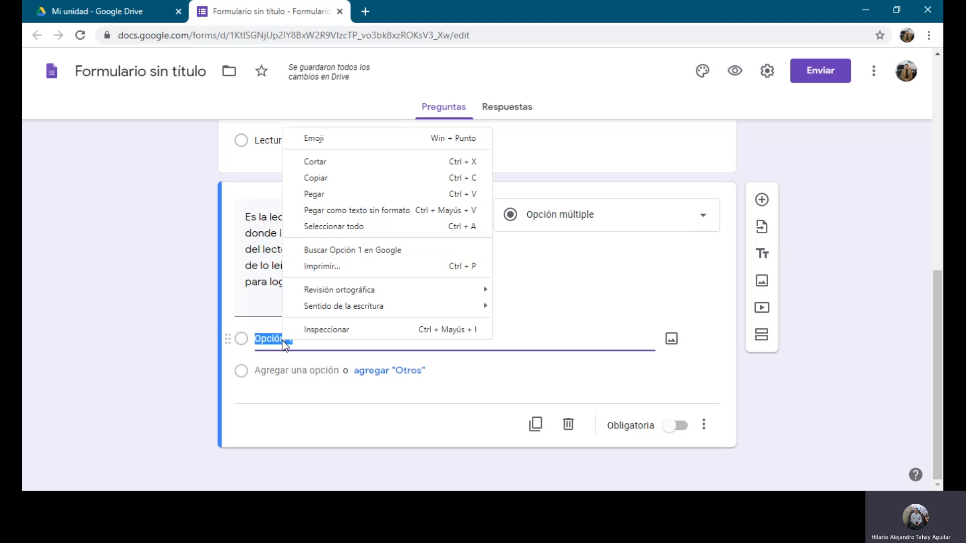
{"action": "left_click", "coordinate": [319, 196]}
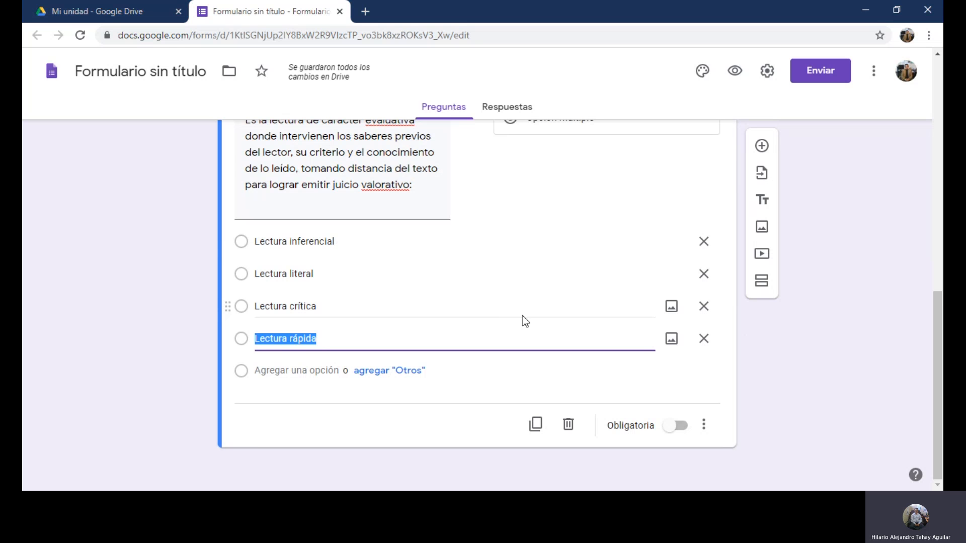
Add a third question titled with the pasted statement beginning "Es la habilidad para leer con la entonación, ritmo, fraseo y pautas apropiadas".
{"action": "left_click", "coordinate": [760, 151]}
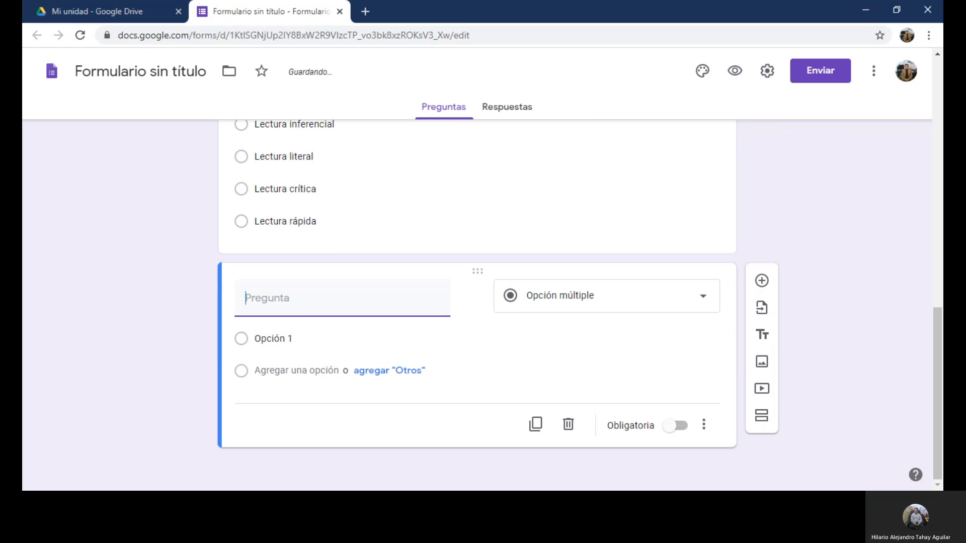
{"action": "left_click", "coordinate": [379, 414]}
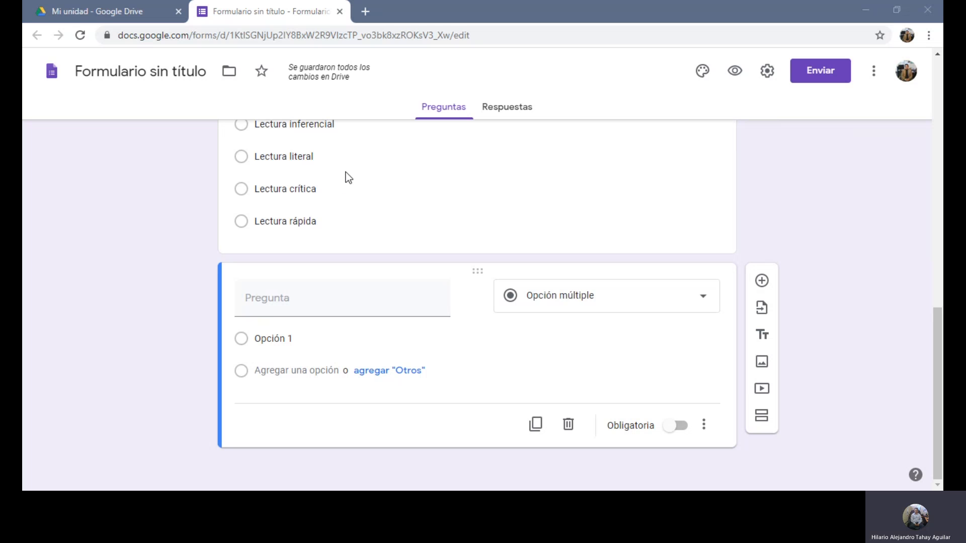
{"action": "left_click", "coordinate": [268, 395]}
{"action": "left_click", "coordinate": [251, 310]}
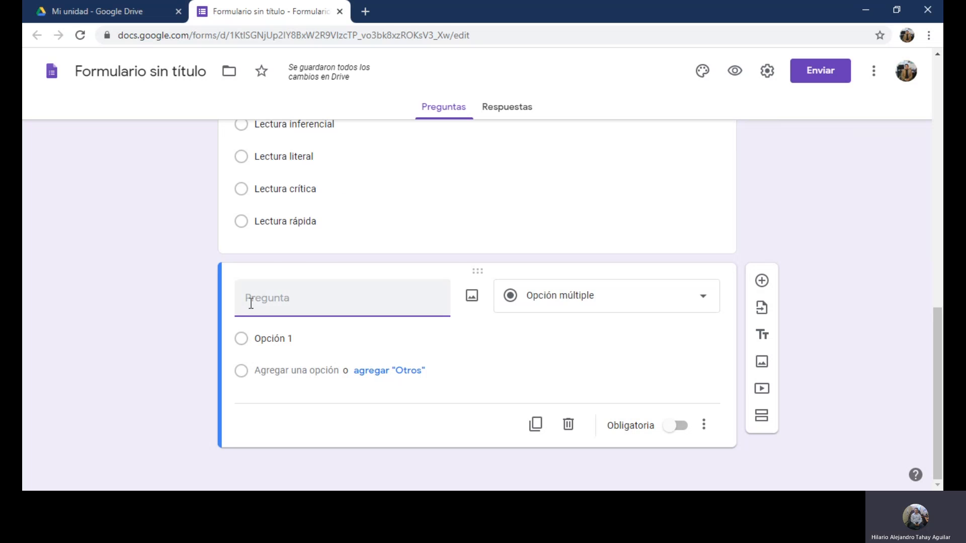
{"action": "right_click", "coordinate": [249, 303]}
{"action": "left_click", "coordinate": [281, 198]}
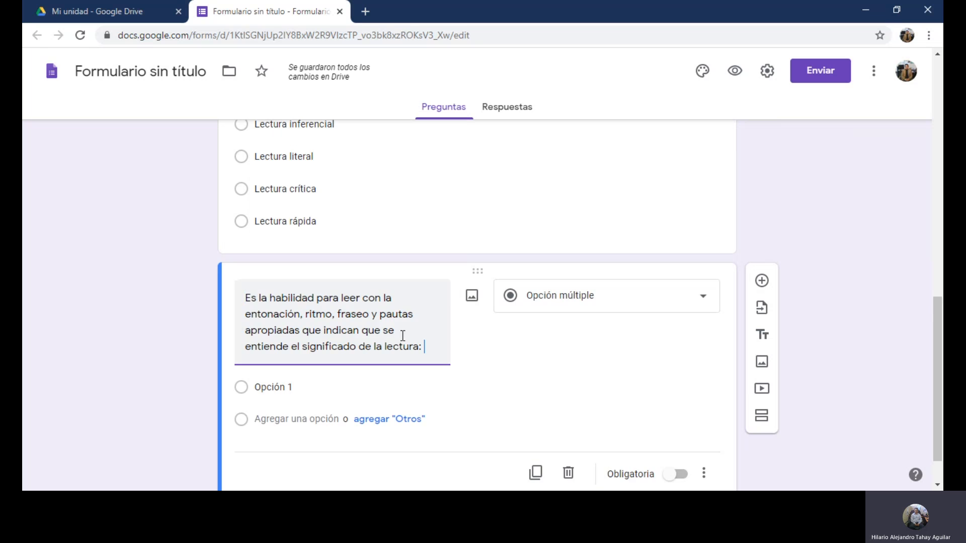
{"action": "scroll", "coordinate": [473, 362], "scroll_direction": "down", "scroll_amount": 1}
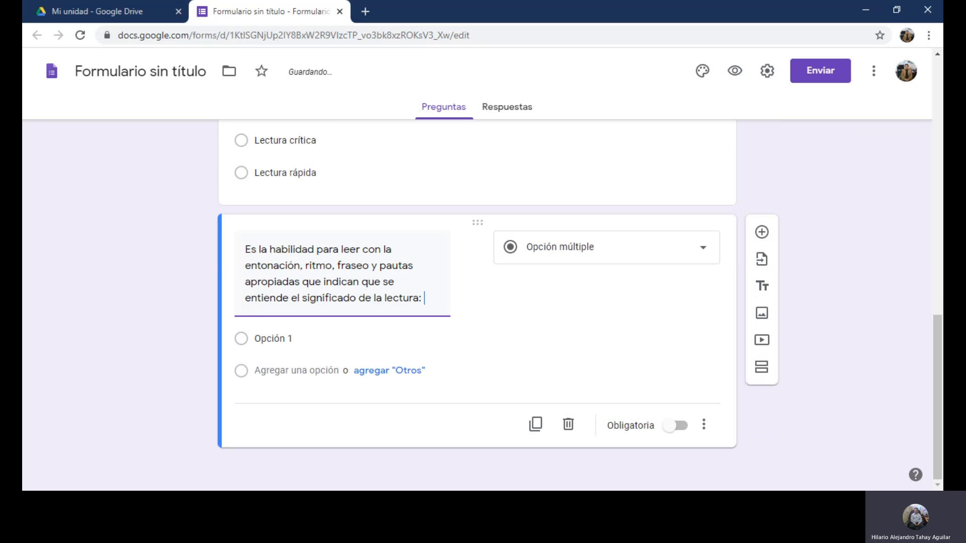
Replace the third question's Opción 1 with the pasted options Fluidez lectora, Comprensión de lectura, Entonación and Lectura en voz alta.
{"action": "left_click", "coordinate": [378, 451]}
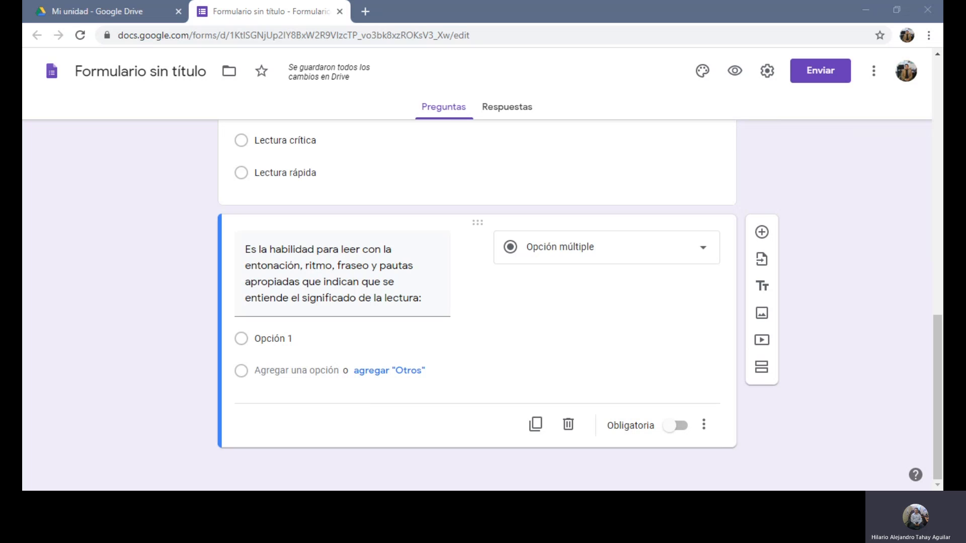
{"action": "left_click", "coordinate": [276, 338]}
{"action": "right_click", "coordinate": [276, 339]}
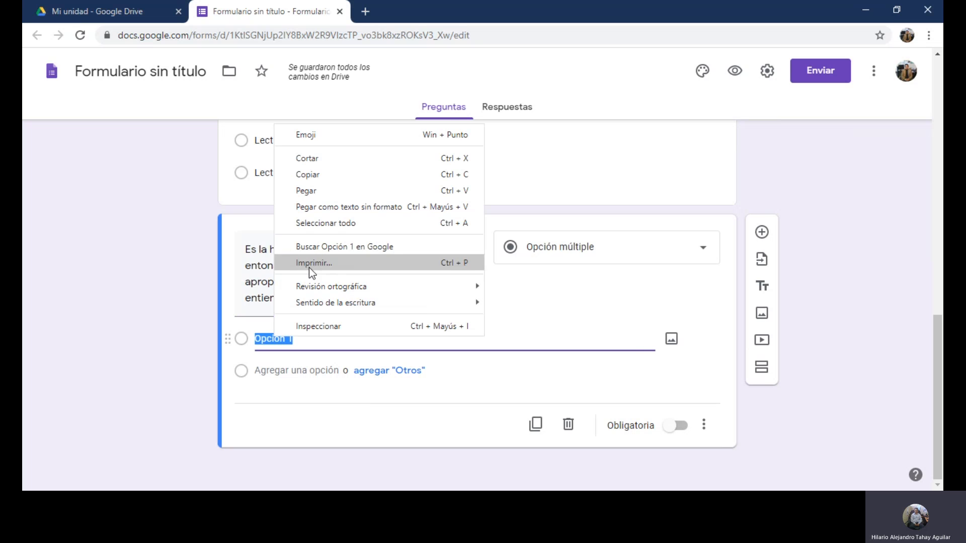
{"action": "left_click", "coordinate": [309, 190]}
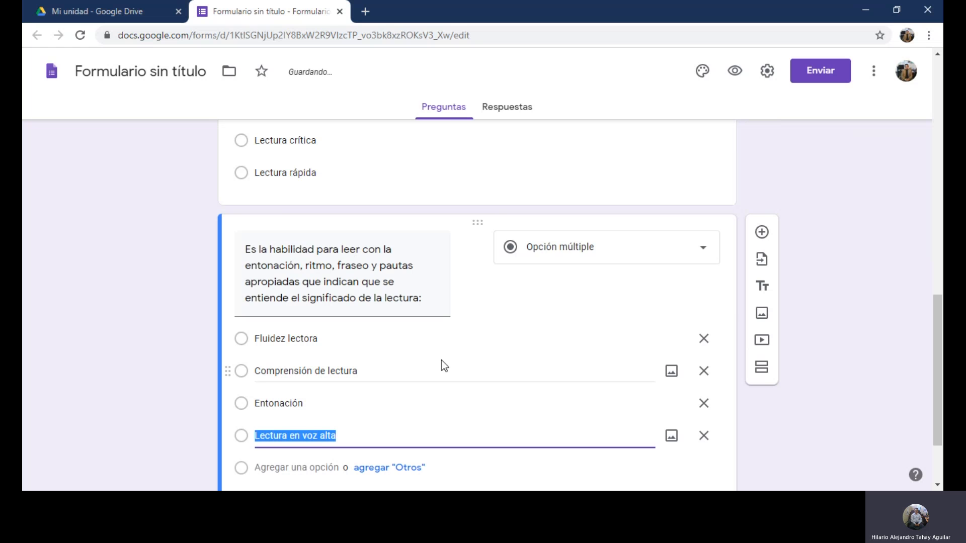
{"action": "scroll", "coordinate": [549, 362], "scroll_direction": "down", "scroll_amount": 2}
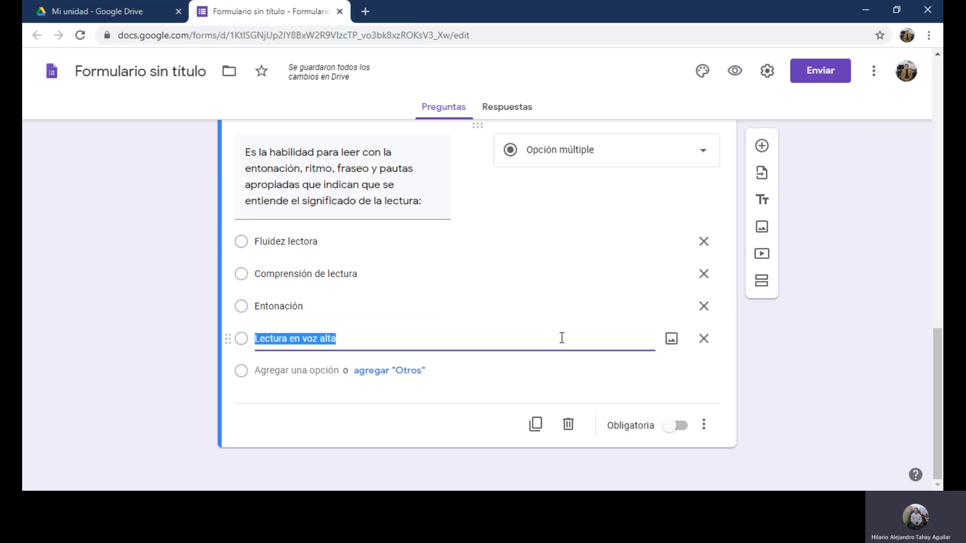
Review the Serie I instructions and its multiple-choice questions with their answer options.
{"action": "scroll", "coordinate": [564, 337], "scroll_direction": "up", "scroll_amount": 11}
{"action": "scroll", "coordinate": [572, 374], "scroll_direction": "up", "scroll_amount": 2}
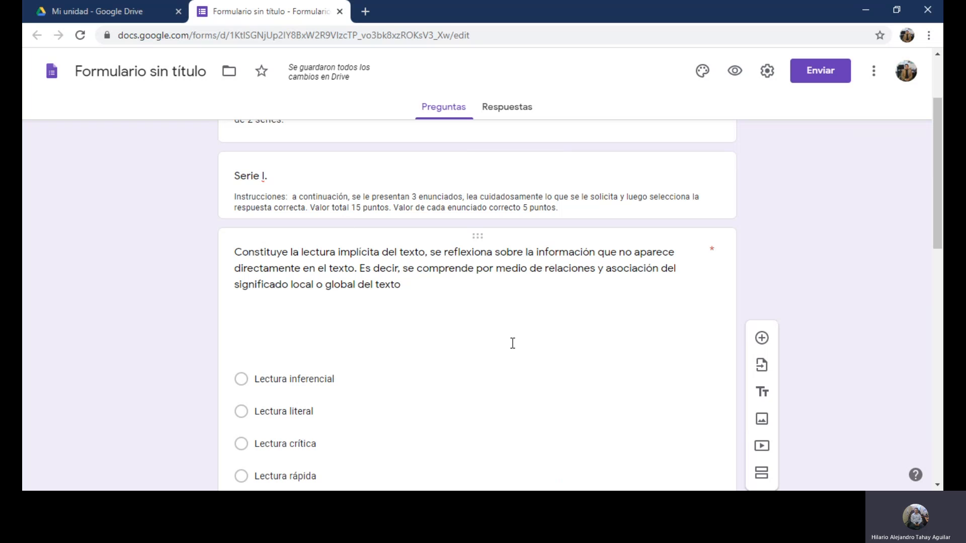
{"action": "scroll", "coordinate": [512, 345], "scroll_direction": "down", "scroll_amount": 5}
{"action": "scroll", "coordinate": [513, 349], "scroll_direction": "down", "scroll_amount": 3}
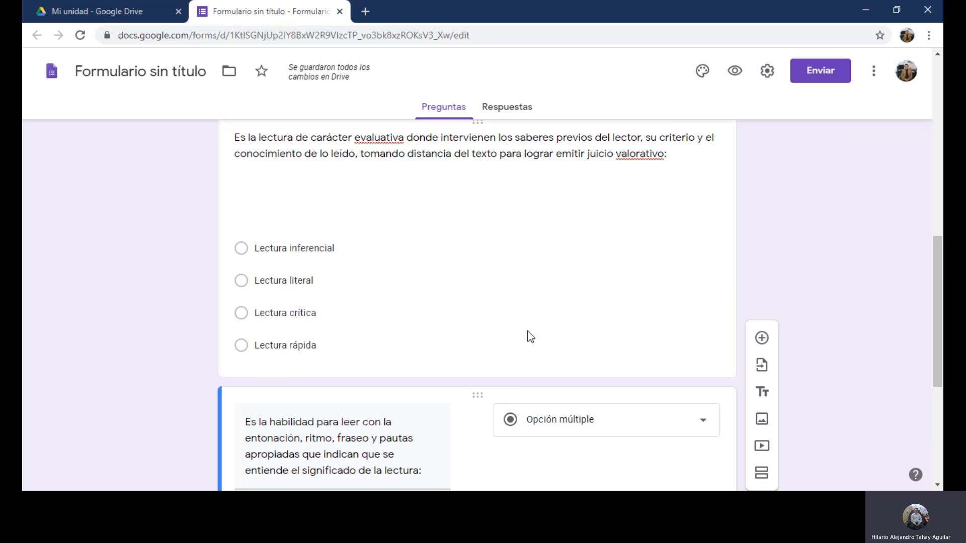
{"action": "scroll", "coordinate": [530, 336], "scroll_direction": "down", "scroll_amount": 3}
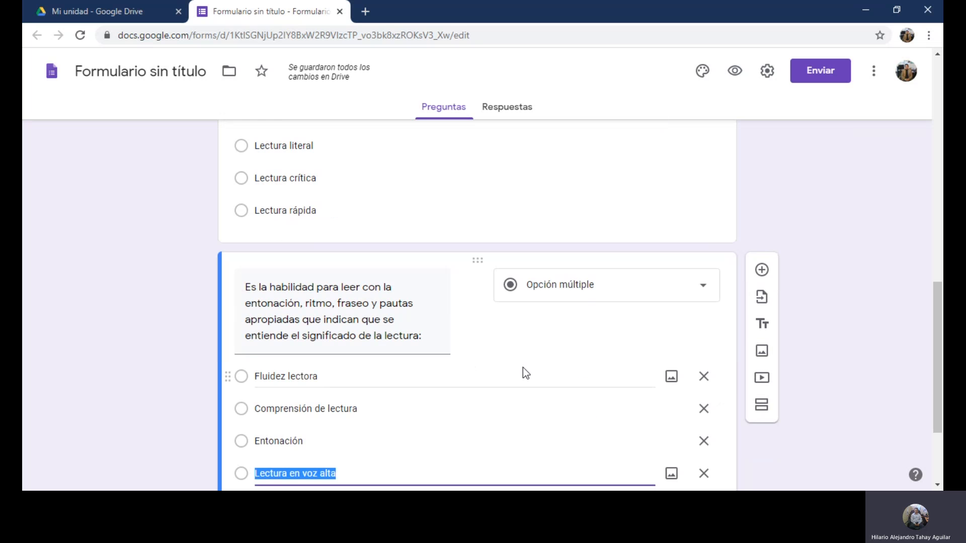
{"action": "scroll", "coordinate": [523, 370], "scroll_direction": "down", "scroll_amount": 3}
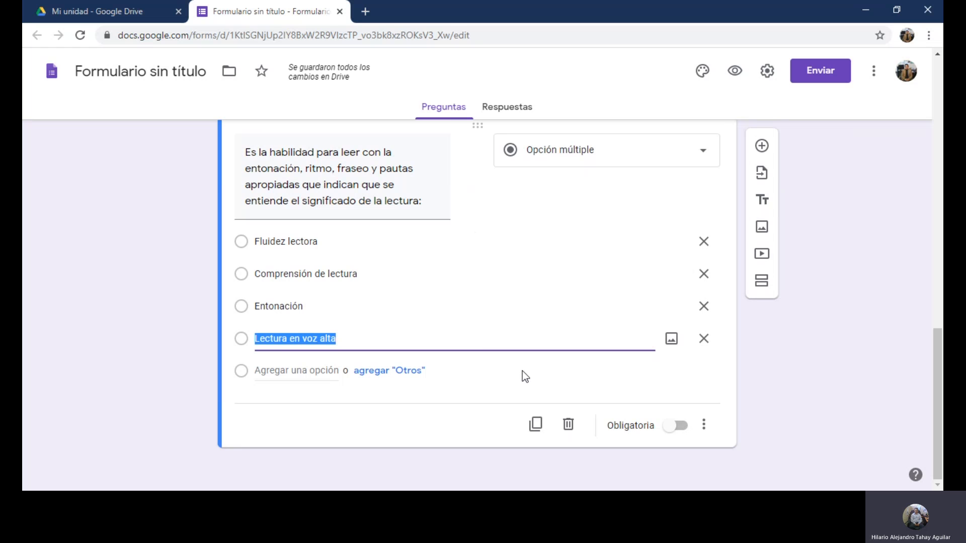
{"action": "scroll", "coordinate": [479, 352], "scroll_direction": "up", "scroll_amount": 1}
{"action": "scroll", "coordinate": [481, 362], "scroll_direction": "up", "scroll_amount": 8}
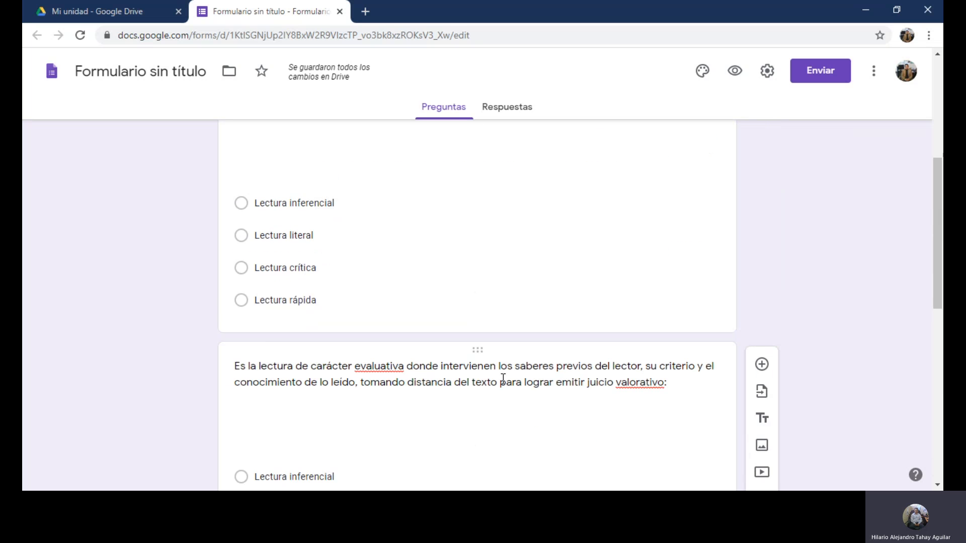
{"action": "scroll", "coordinate": [509, 372], "scroll_direction": "up", "scroll_amount": 2}
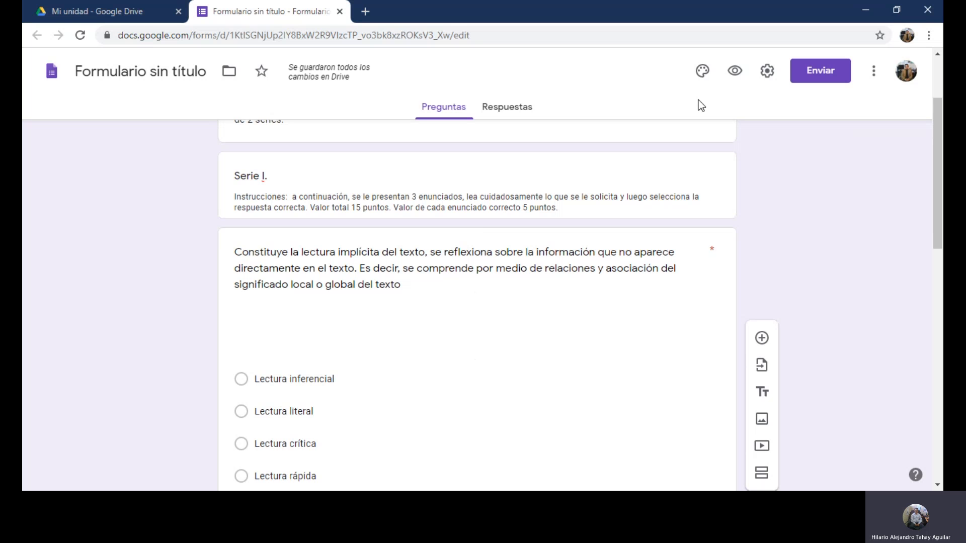
Enable Limitar a 1 respuesta in the form's configuration and check the Presentación options.
{"action": "left_click", "coordinate": [768, 73]}
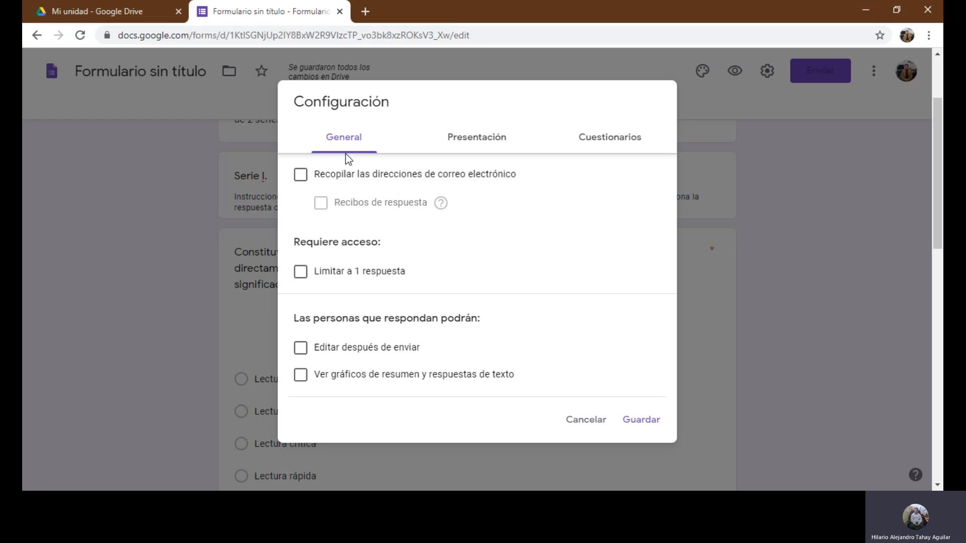
{"action": "left_click", "coordinate": [301, 274]}
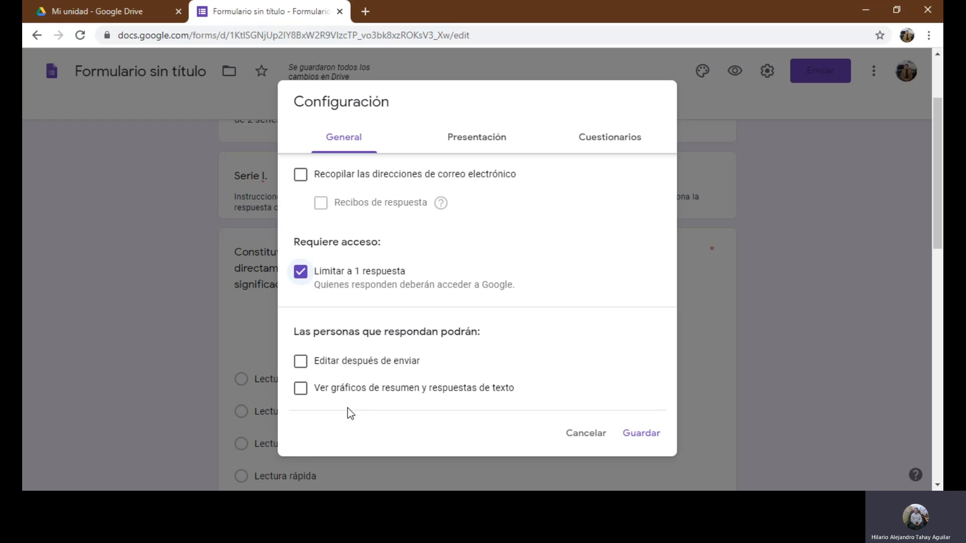
{"action": "left_click", "coordinate": [487, 139]}
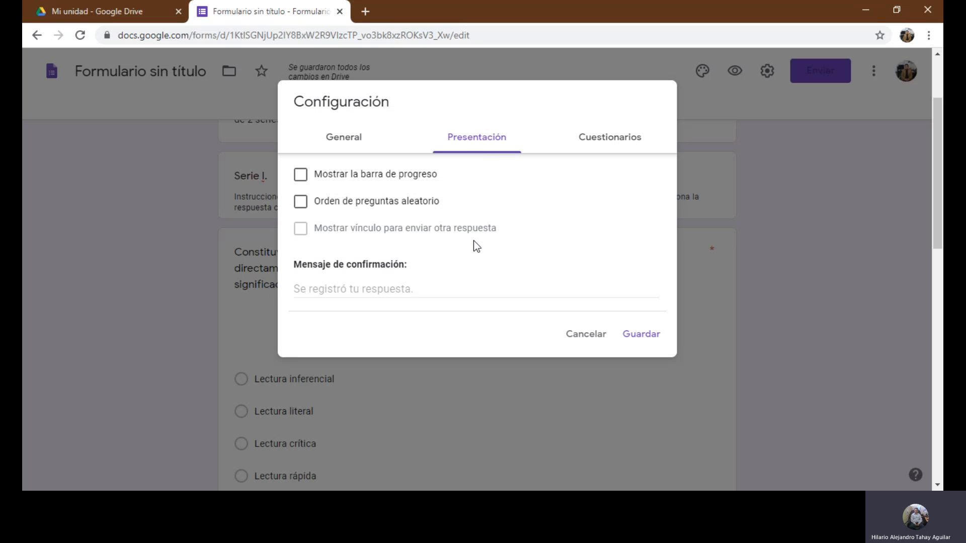
Enable Convertir en cuestionario, check the options for showing grades and answers, and save the configuration.
{"action": "left_click", "coordinate": [608, 142]}
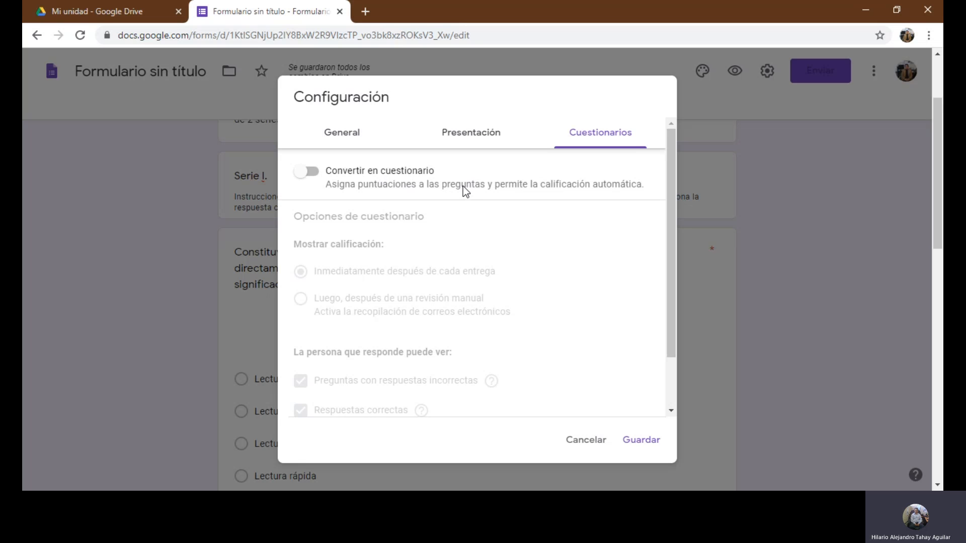
{"action": "left_click", "coordinate": [305, 173]}
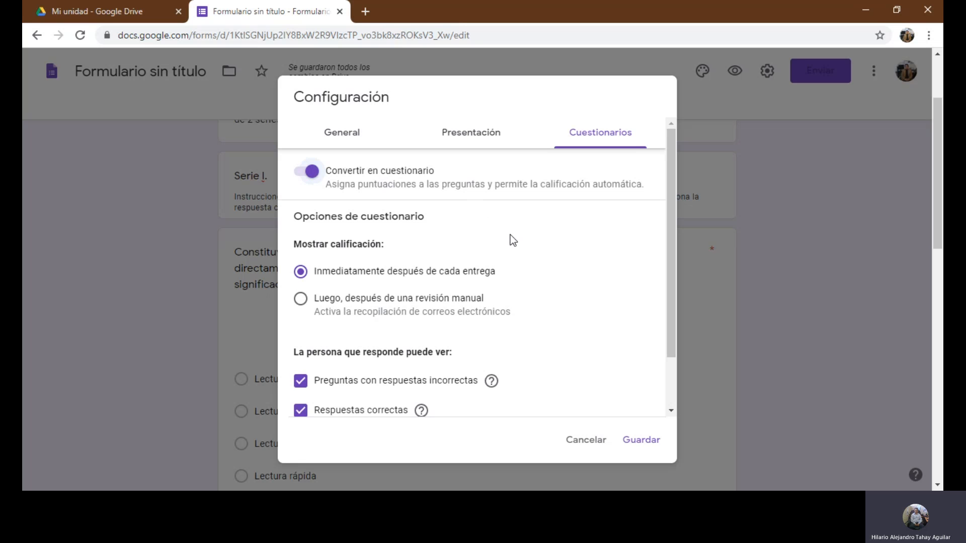
{"action": "scroll", "coordinate": [510, 234], "scroll_direction": "down", "scroll_amount": 2}
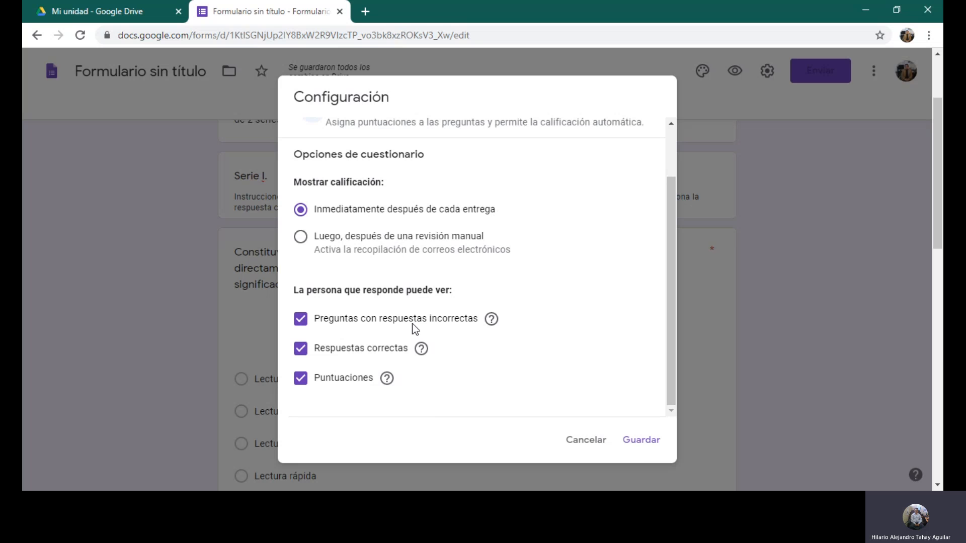
{"action": "left_click", "coordinate": [640, 443]}
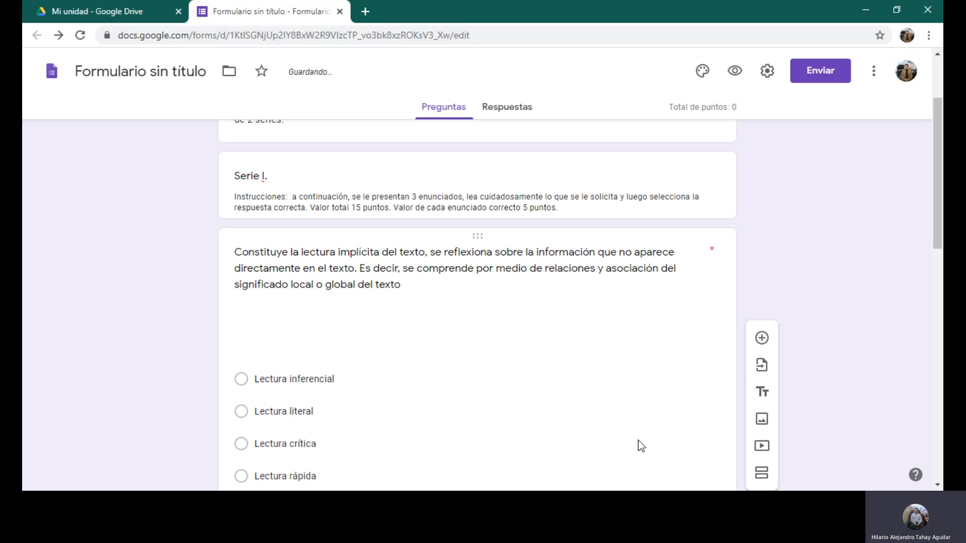
Open the answer key of the first question, on the implicit reading of the text, and set its value to 5 points.
{"action": "scroll", "coordinate": [601, 403], "scroll_direction": "down", "scroll_amount": 5}
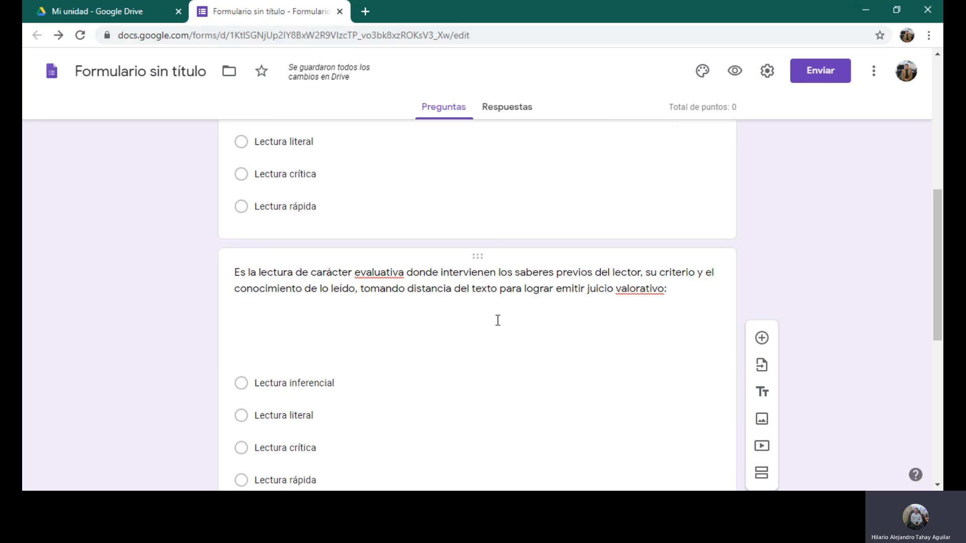
{"action": "left_click", "coordinate": [488, 207]}
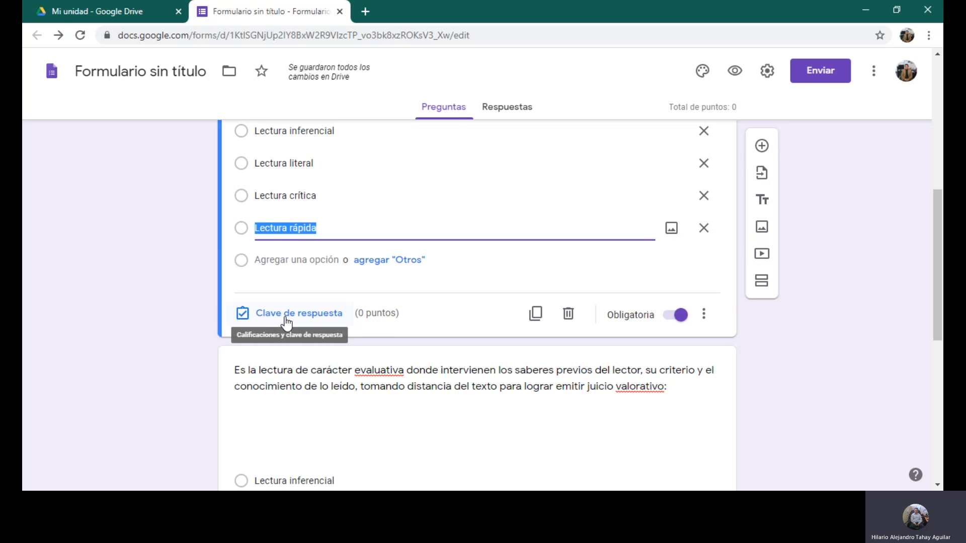
{"action": "scroll", "coordinate": [286, 321], "scroll_direction": "up", "scroll_amount": 1}
{"action": "scroll", "coordinate": [280, 318], "scroll_direction": "down", "scroll_amount": 1}
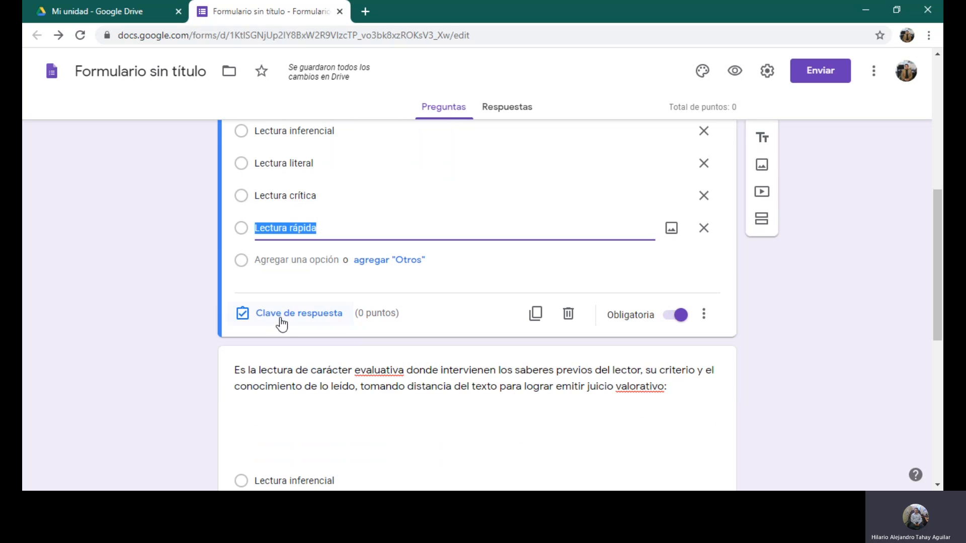
{"action": "left_click", "coordinate": [281, 319]}
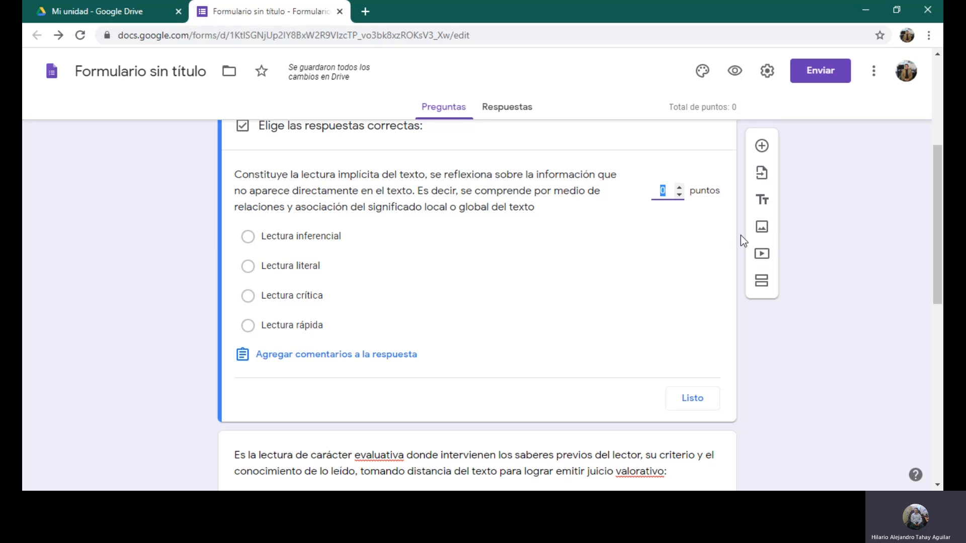
{"action": "left_click", "coordinate": [679, 189]}
{"action": "left_click", "coordinate": [679, 190]}
{"action": "left_click", "coordinate": [679, 189]}
{"action": "left_click", "coordinate": [679, 190]}
{"action": "left_click", "coordinate": [679, 189]}
Mark Lectura literal as the first question's correct answer and finish its answer key.
{"action": "left_click", "coordinate": [249, 266]}
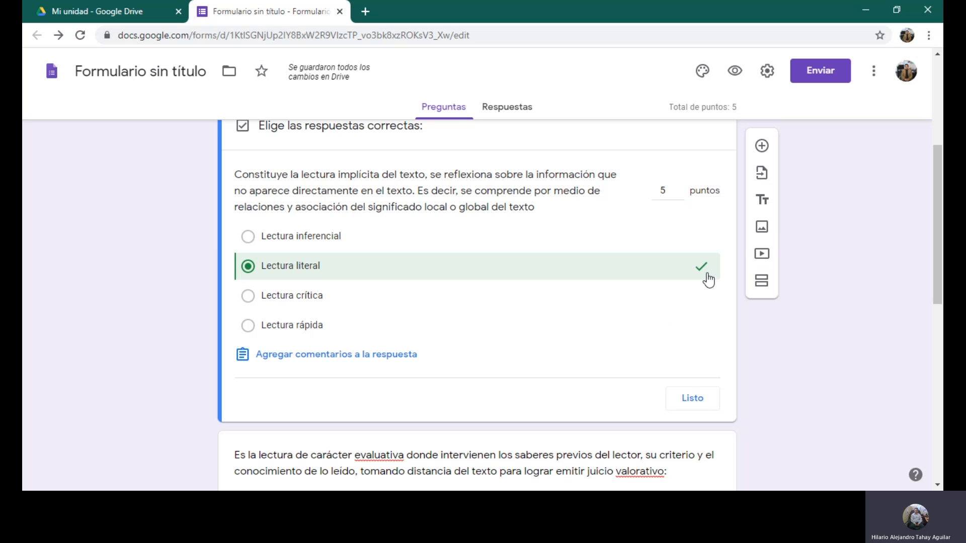
{"action": "scroll", "coordinate": [699, 290], "scroll_direction": "down", "scroll_amount": 1}
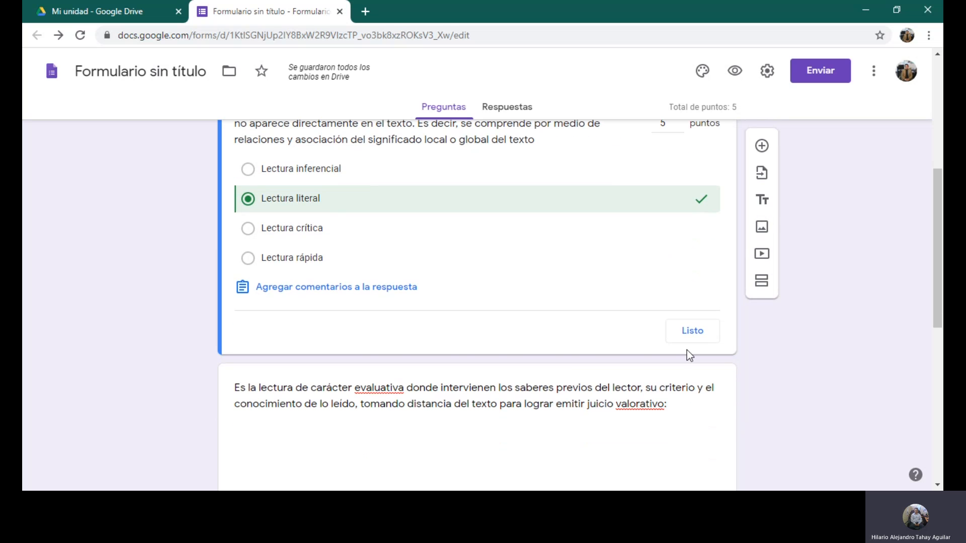
{"action": "left_click", "coordinate": [683, 332]}
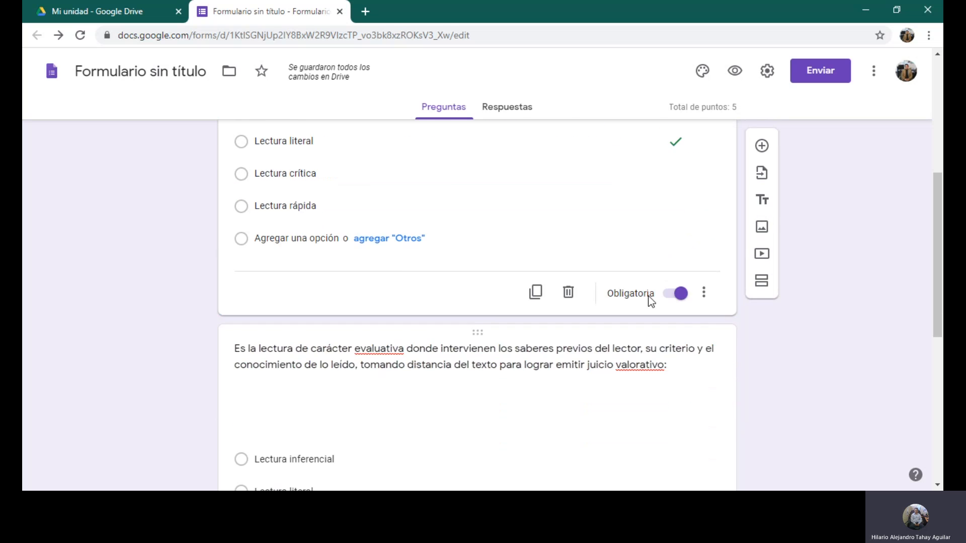
Open the answer key of the second question, on lectura de carácter evaluativa, and set its value to 5 points.
{"action": "scroll", "coordinate": [649, 296], "scroll_direction": "down", "scroll_amount": 5}
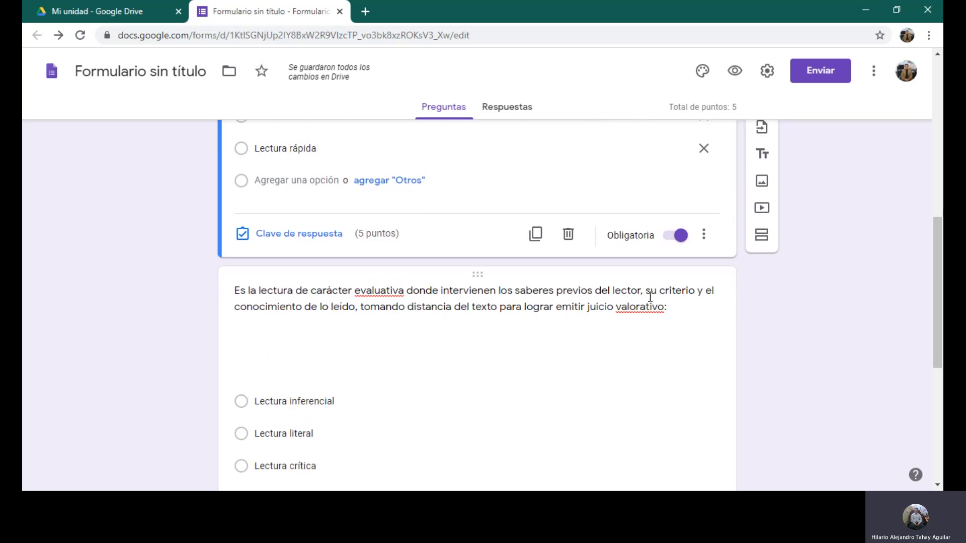
{"action": "scroll", "coordinate": [587, 327], "scroll_direction": "up", "scroll_amount": 3}
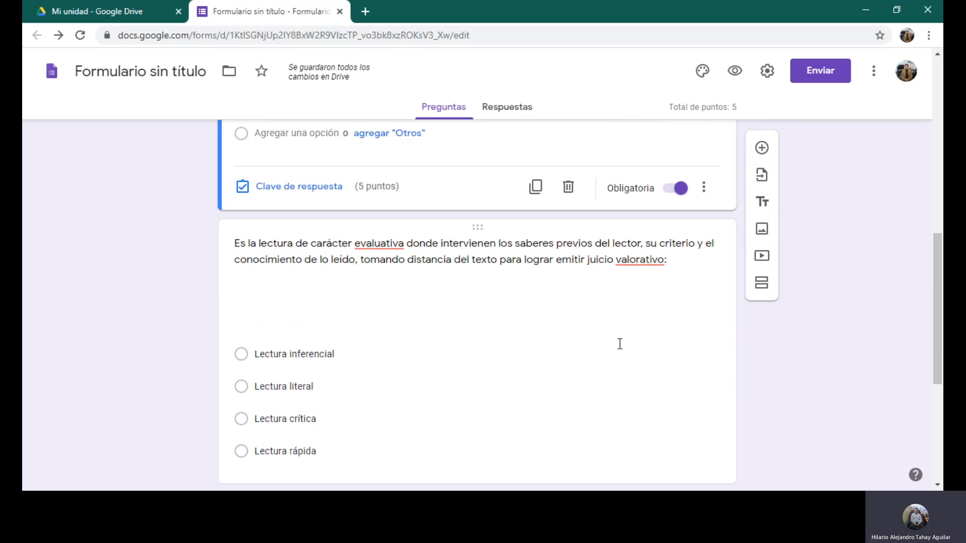
{"action": "scroll", "coordinate": [620, 345], "scroll_direction": "down", "scroll_amount": 3}
{"action": "left_click", "coordinate": [518, 316]}
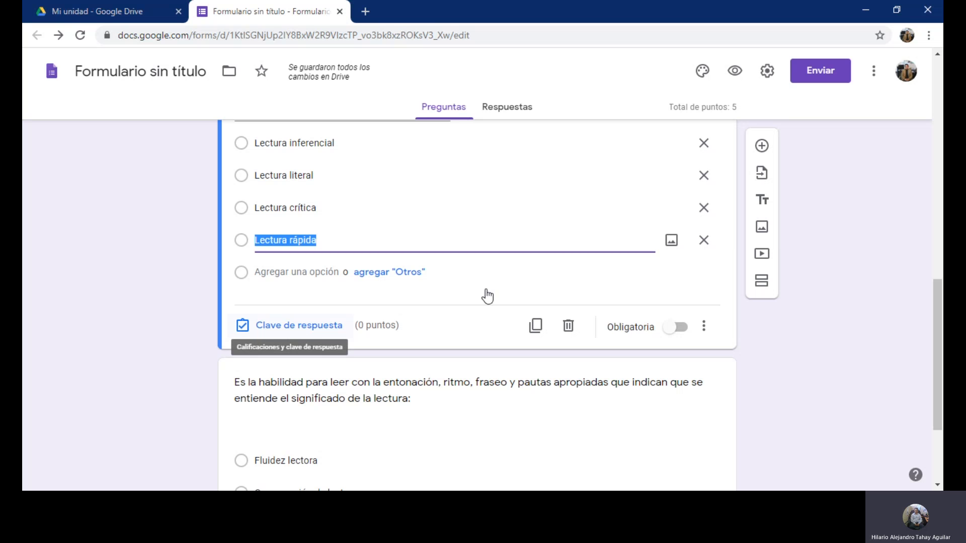
{"action": "scroll", "coordinate": [488, 296], "scroll_direction": "up", "scroll_amount": 3}
{"action": "scroll", "coordinate": [502, 285], "scroll_direction": "down", "scroll_amount": 3}
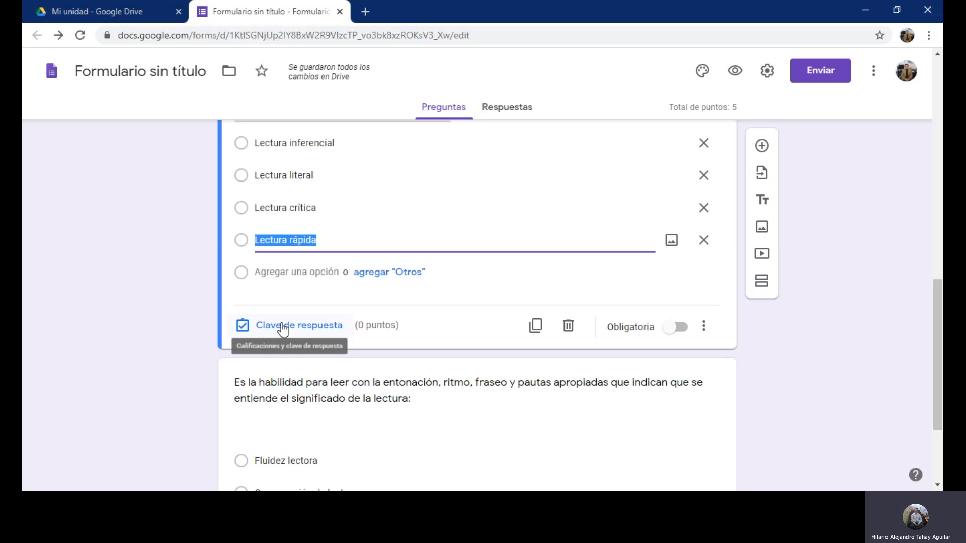
{"action": "left_click", "coordinate": [283, 327]}
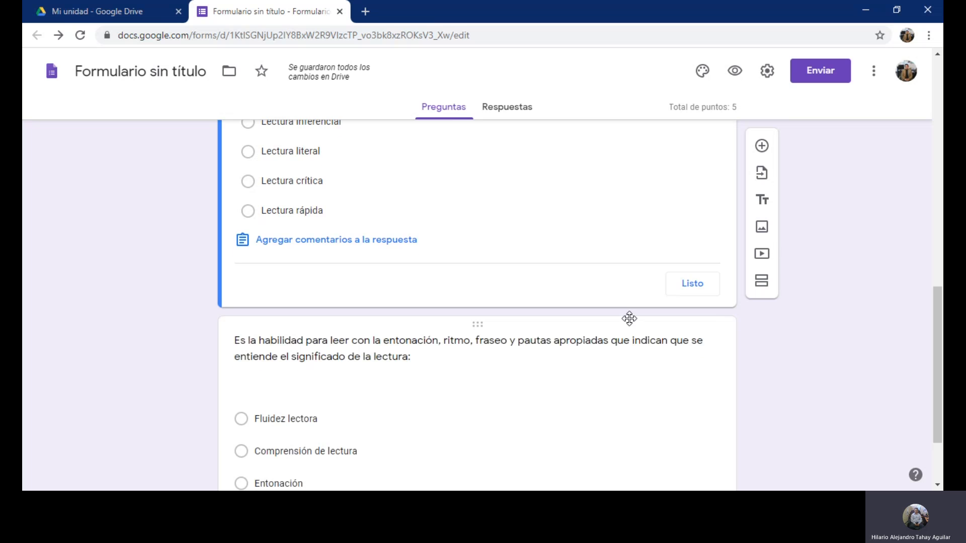
{"action": "scroll", "coordinate": [630, 319], "scroll_direction": "up", "scroll_amount": 1}
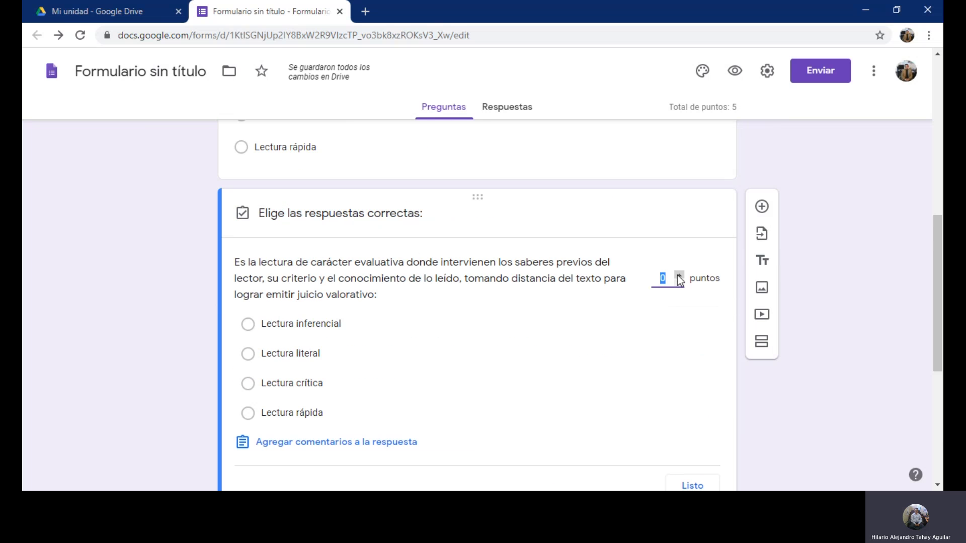
{"action": "left_click", "coordinate": [679, 275]}
{"action": "left_click", "coordinate": [680, 275]}
{"action": "left_click", "coordinate": [679, 276]}
Mark Lectura rápida as the second question's correct answer and finish its answer key.
{"action": "scroll", "coordinate": [638, 323], "scroll_direction": "down", "scroll_amount": 2}
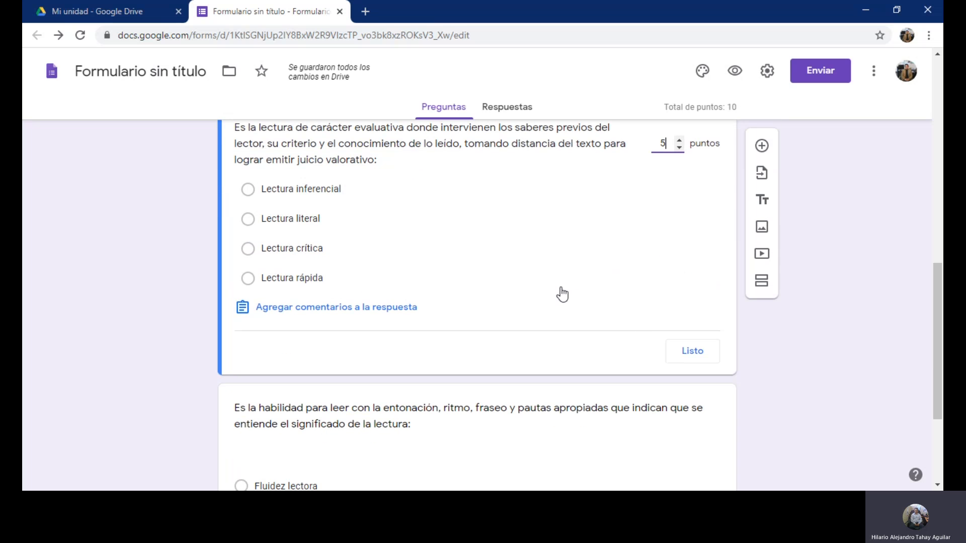
{"action": "left_click", "coordinate": [249, 279]}
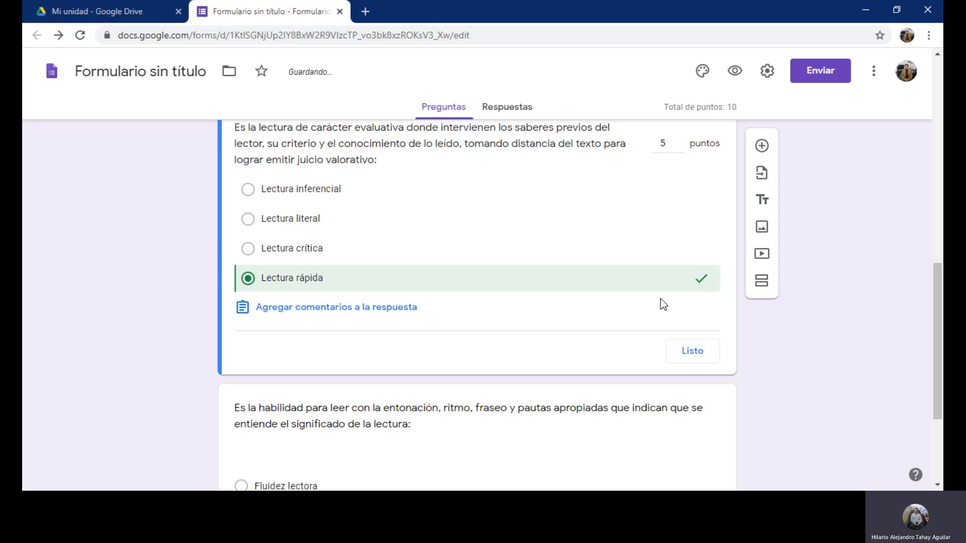
{"action": "left_click", "coordinate": [691, 358]}
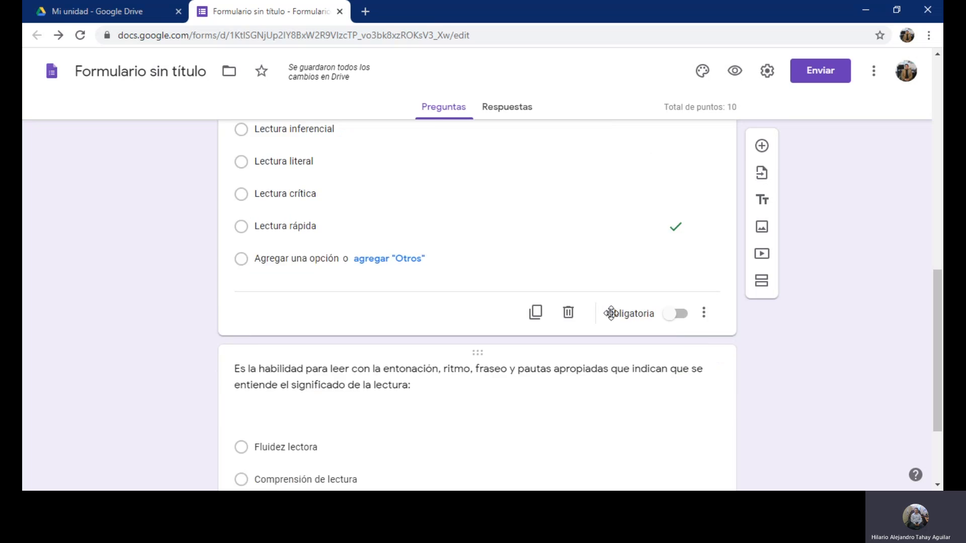
Give the third question's answer key 5 points with Comprensión de lectura as the correct answer, and finish it.
{"action": "scroll", "coordinate": [612, 317], "scroll_direction": "down", "scroll_amount": 4}
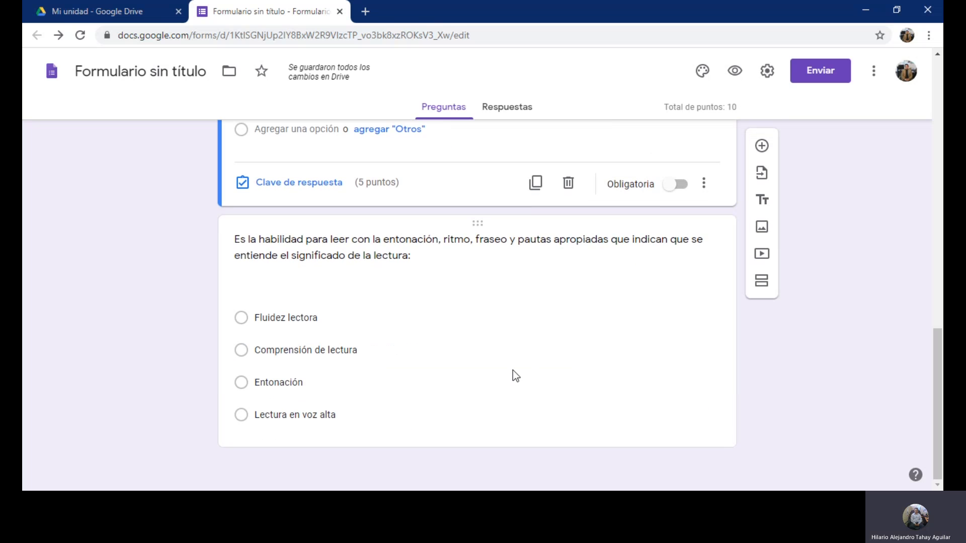
{"action": "left_click", "coordinate": [482, 389]}
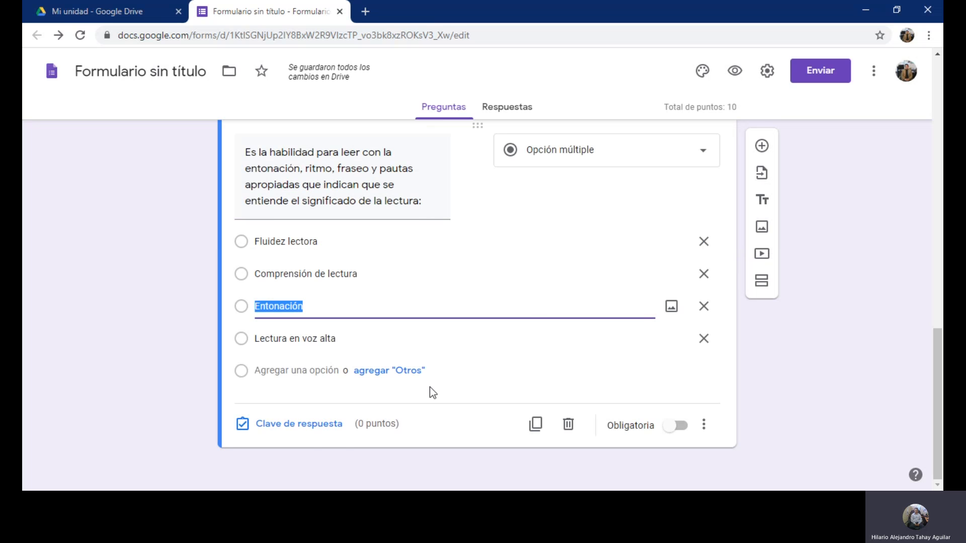
{"action": "left_click", "coordinate": [287, 431]}
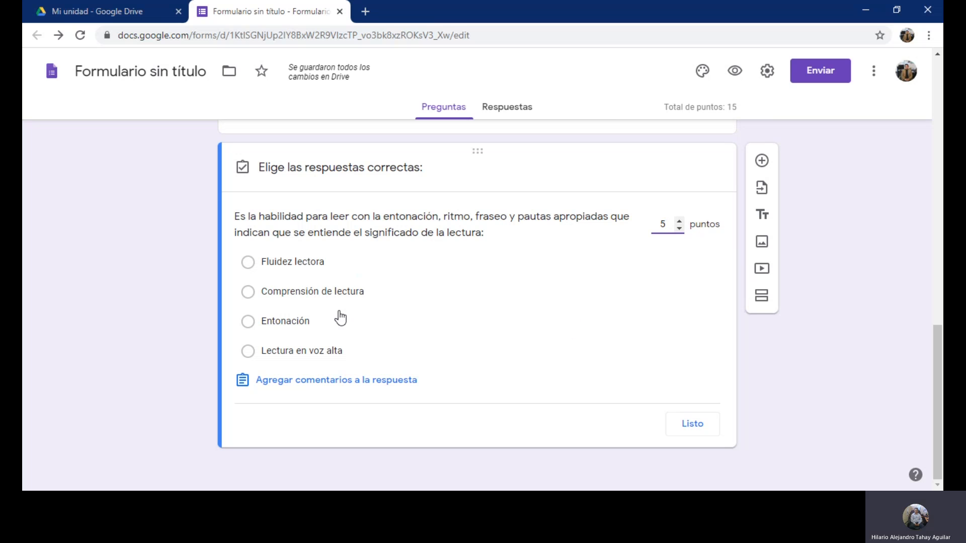
{"action": "left_click", "coordinate": [249, 294]}
{"action": "left_click", "coordinate": [694, 428]}
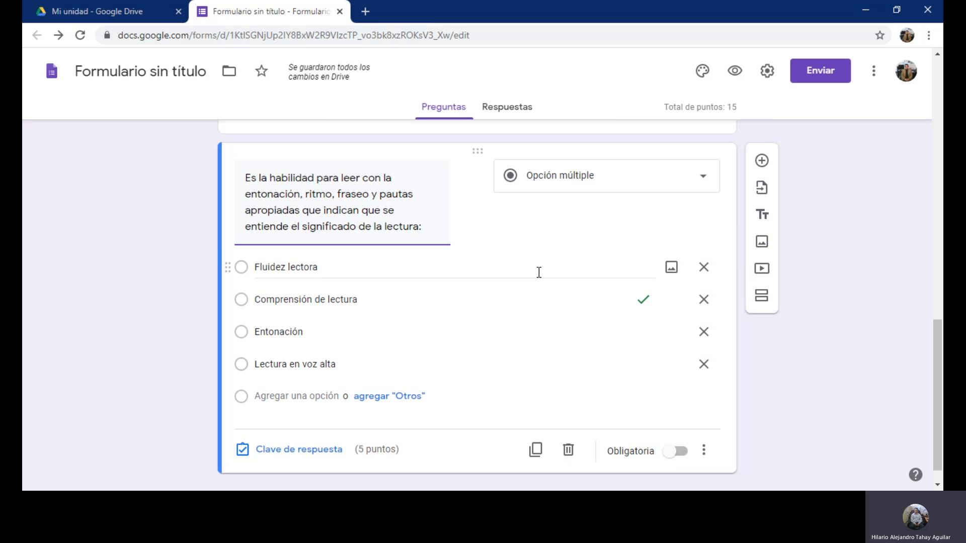
Add a title and description block after the third question and paste Serie II as its title.
{"action": "scroll", "coordinate": [539, 272], "scroll_direction": "down", "scroll_amount": 1}
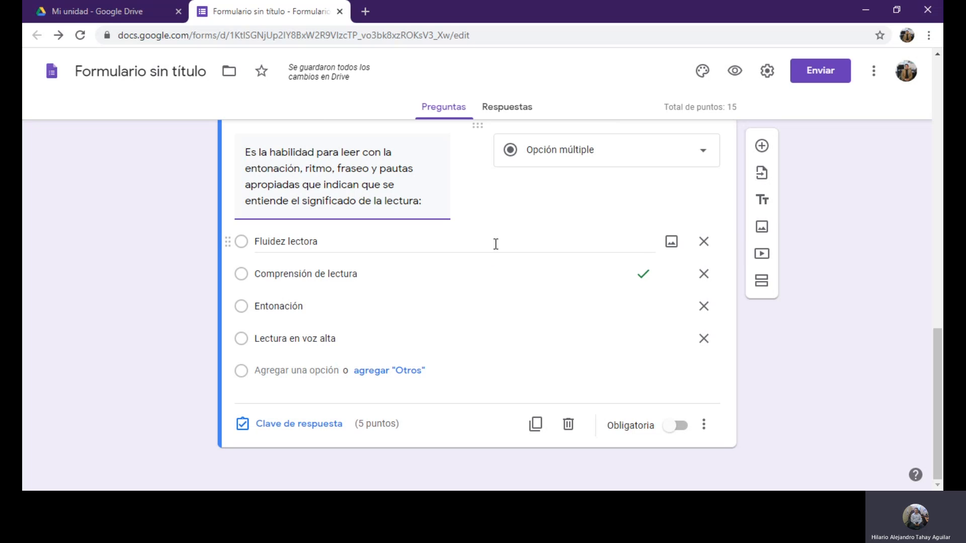
{"action": "scroll", "coordinate": [496, 244], "scroll_direction": "up", "scroll_amount": 3}
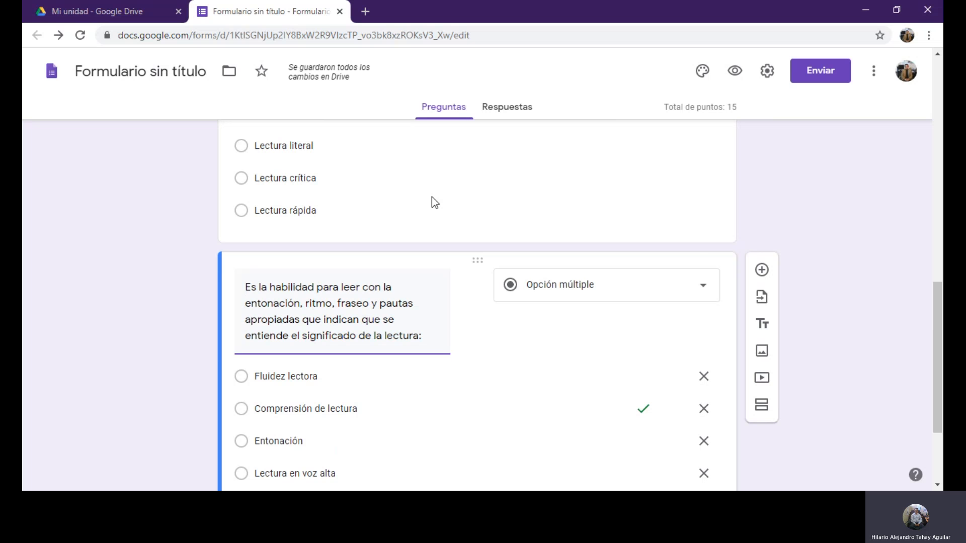
{"action": "scroll", "coordinate": [432, 197], "scroll_direction": "down", "scroll_amount": 3}
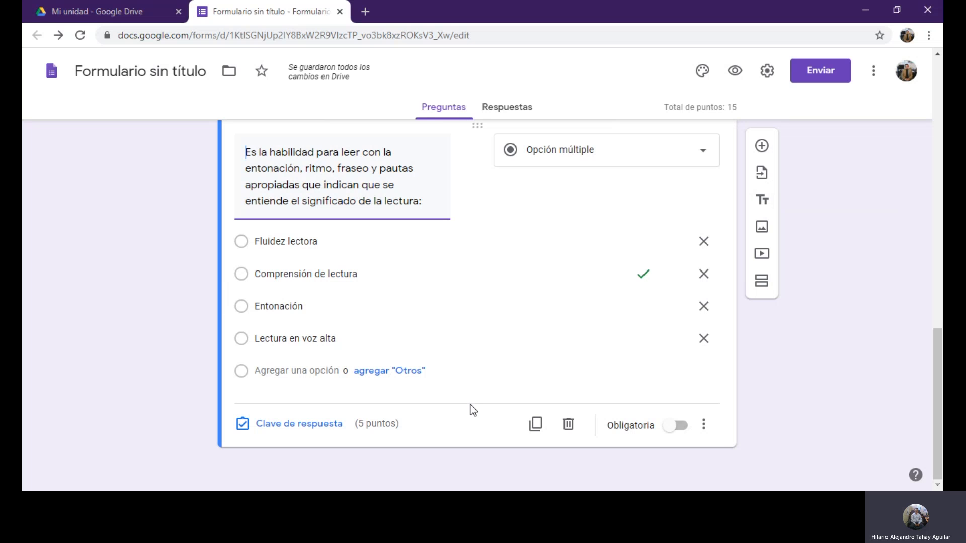
{"action": "left_click", "coordinate": [765, 203]}
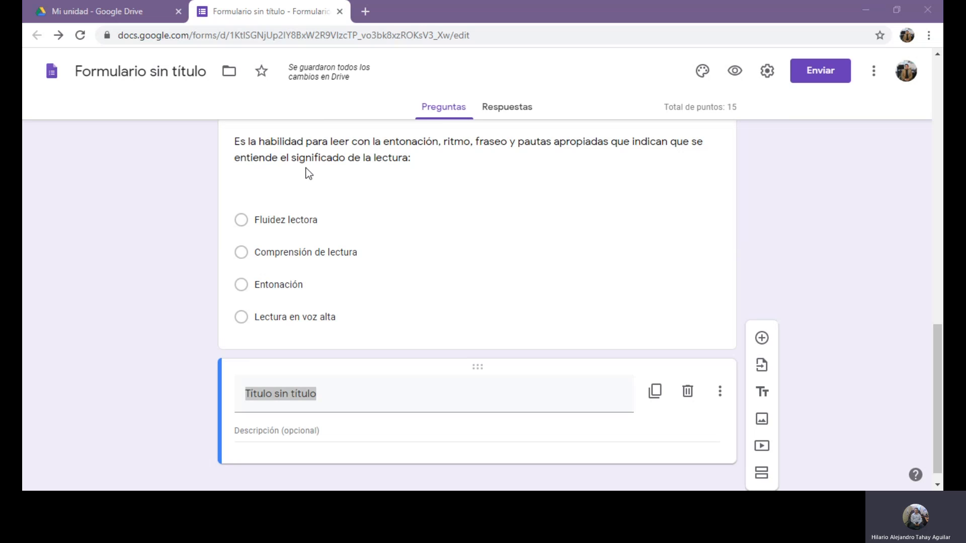
{"action": "right_click", "coordinate": [263, 394]}
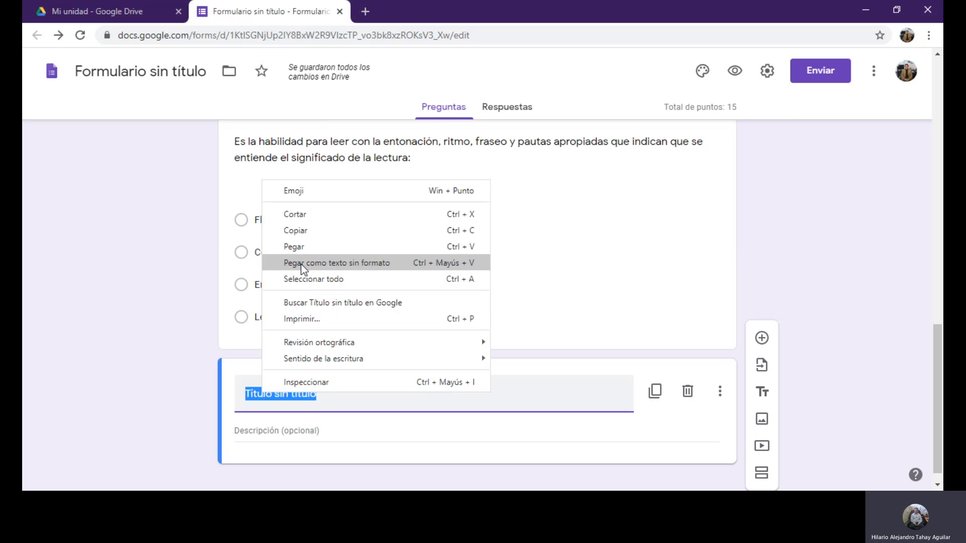
{"action": "left_click", "coordinate": [296, 246]}
{"action": "left_click", "coordinate": [332, 415]}
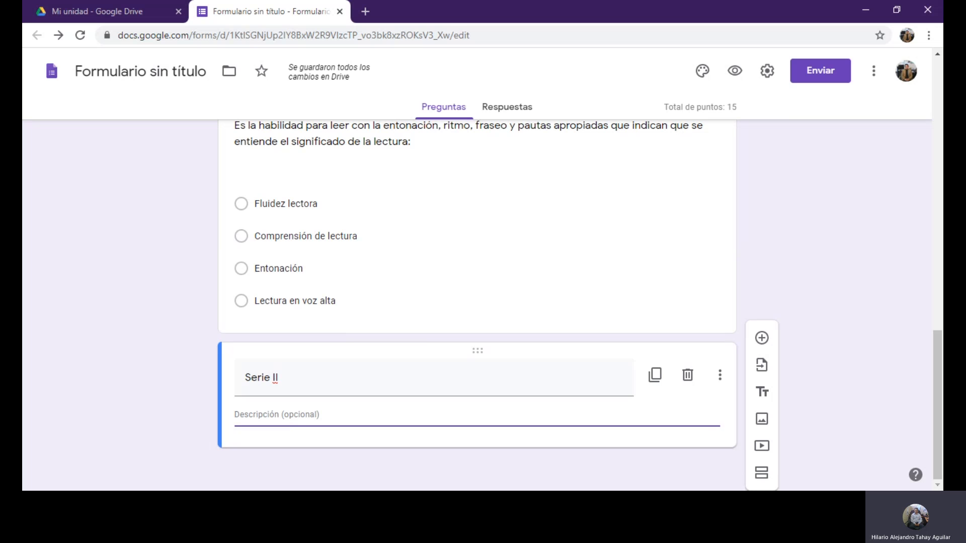
Paste the instructions for the 10-point Word essay on "El COVID-19 en Guatemala" into the Serie II description.
{"action": "key", "text": "alt+Tab"}
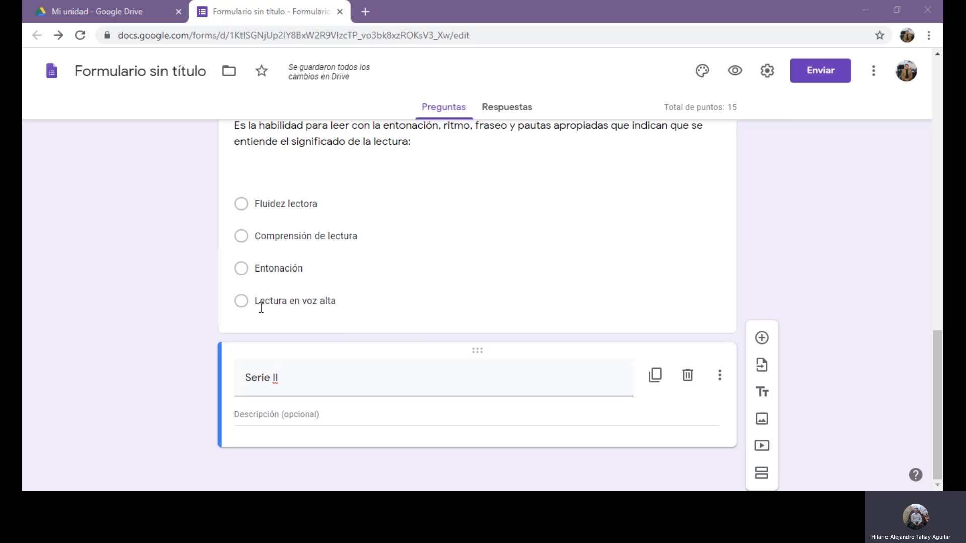
{"action": "left_click", "coordinate": [261, 416]}
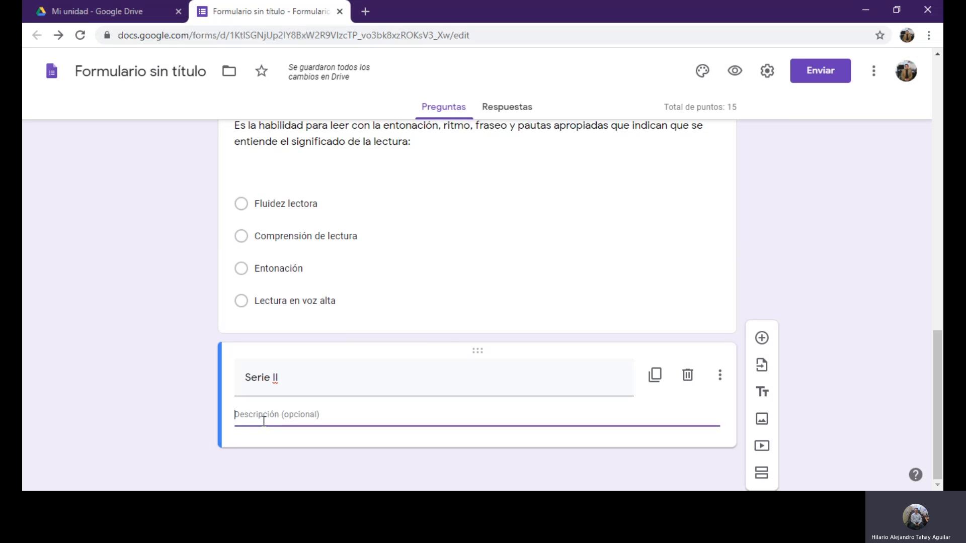
{"action": "right_click", "coordinate": [237, 415]}
{"action": "left_click", "coordinate": [274, 310]}
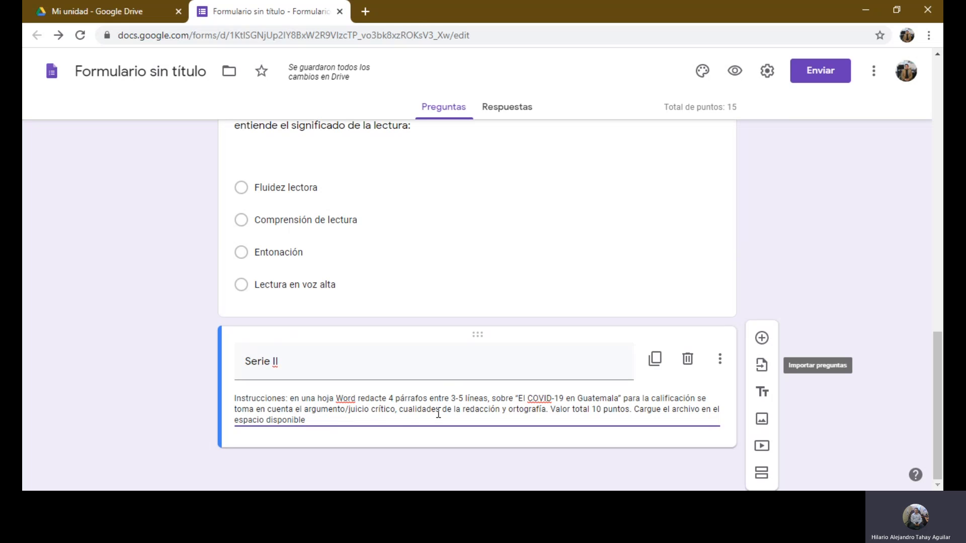
Check the Serie II block's display options and add a new question below it.
{"action": "left_click", "coordinate": [721, 361]}
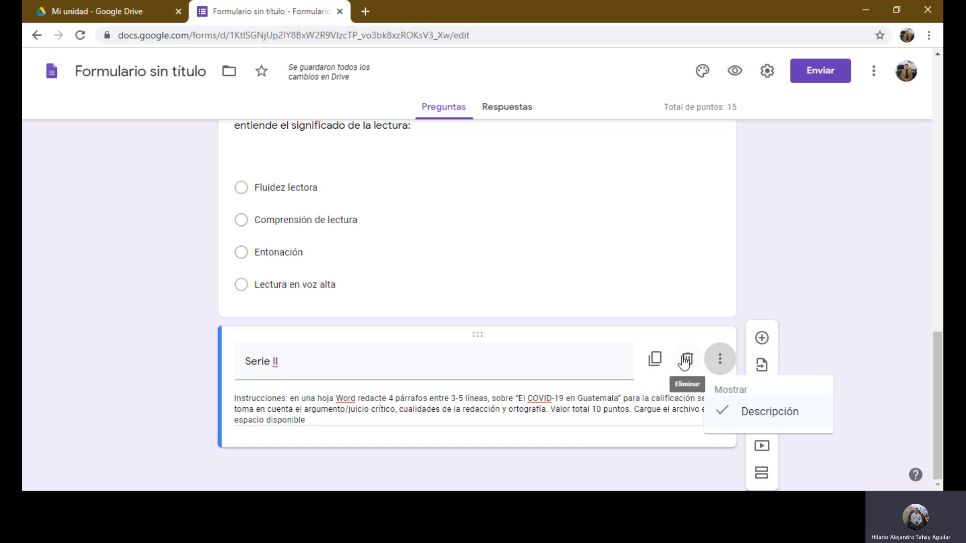
{"action": "left_click", "coordinate": [762, 341]}
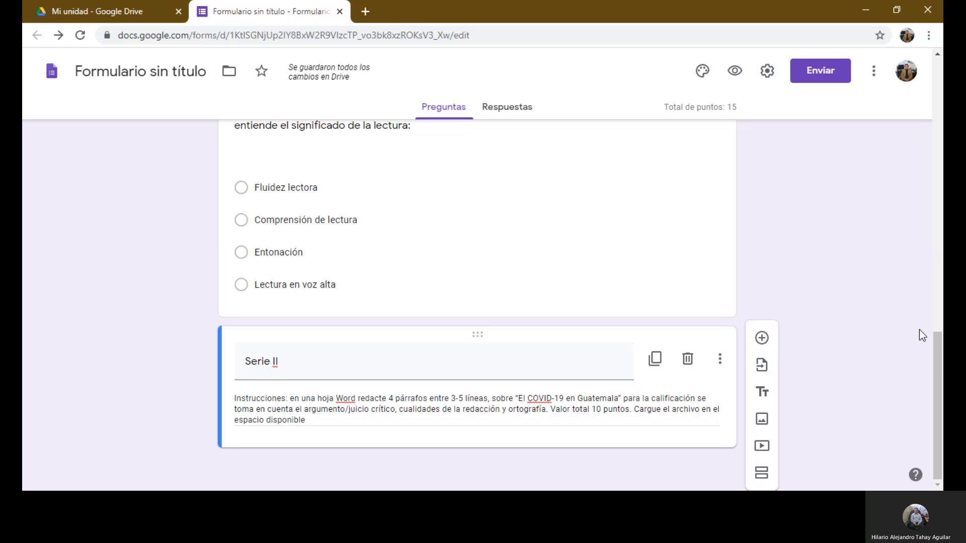
{"action": "left_click", "coordinate": [763, 339]}
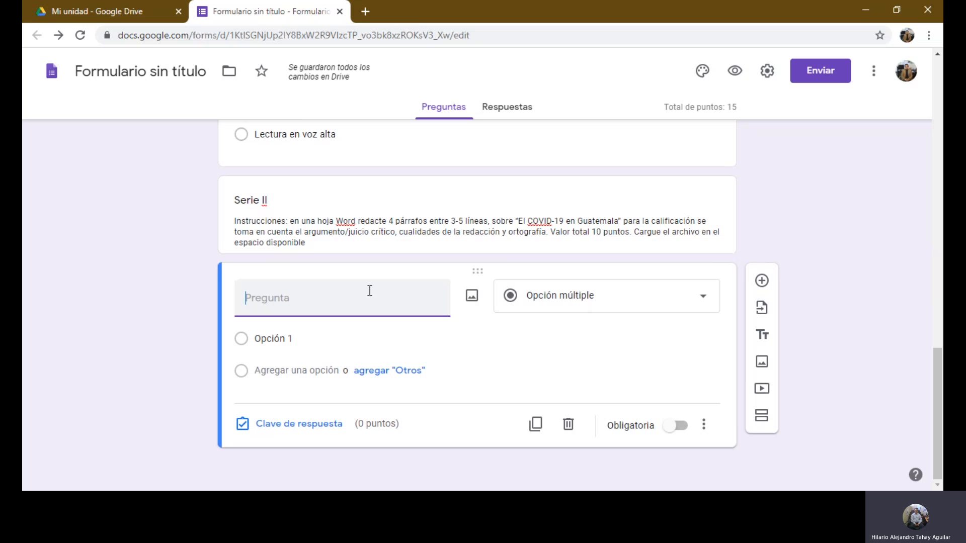
Try to change the new question's type to Carga de archivos, cancelling the request to allow uploads to Drive.
{"action": "left_click", "coordinate": [707, 304]}
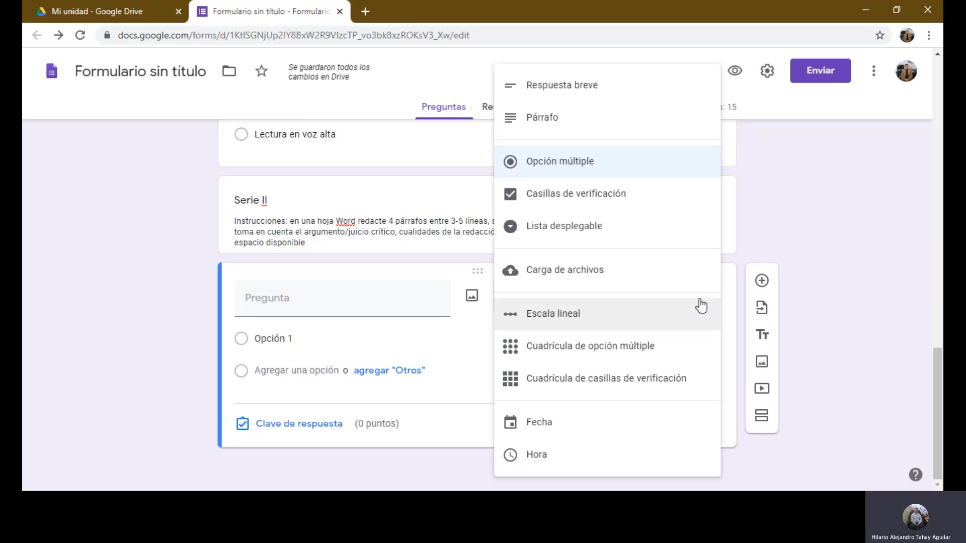
{"action": "left_click", "coordinate": [583, 274]}
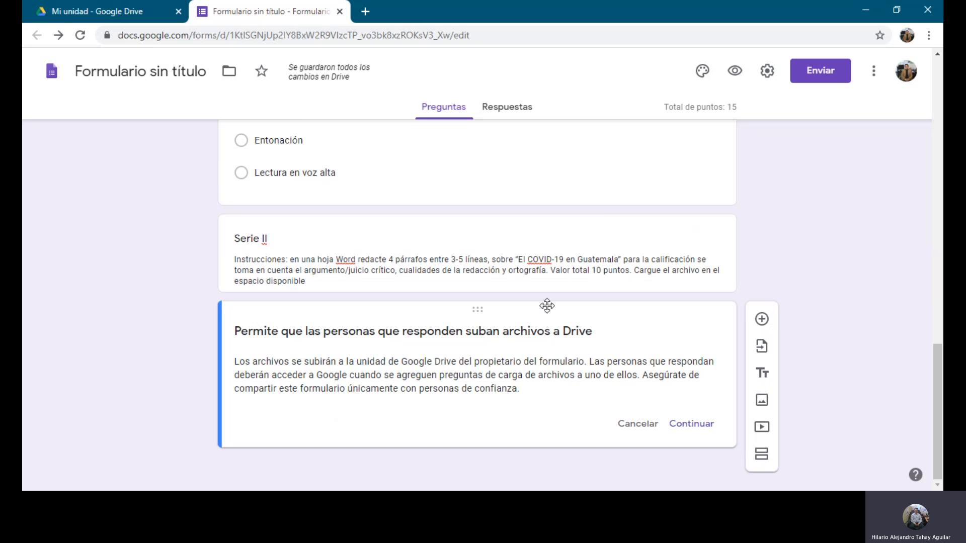
{"action": "left_click", "coordinate": [638, 425]}
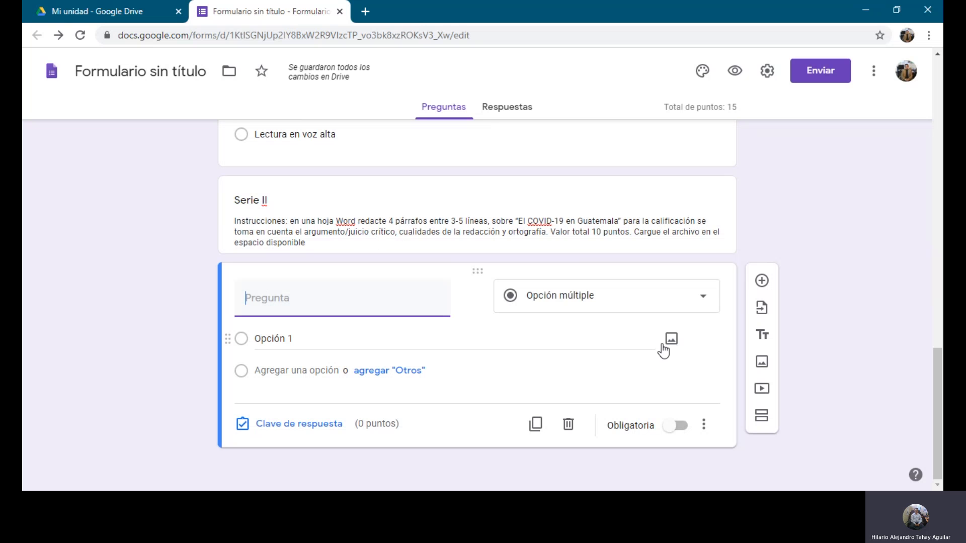
Change the Serie II question to Carga de archivos, allow uploads to Drive, and make the question mandatory.
{"action": "left_click", "coordinate": [704, 302]}
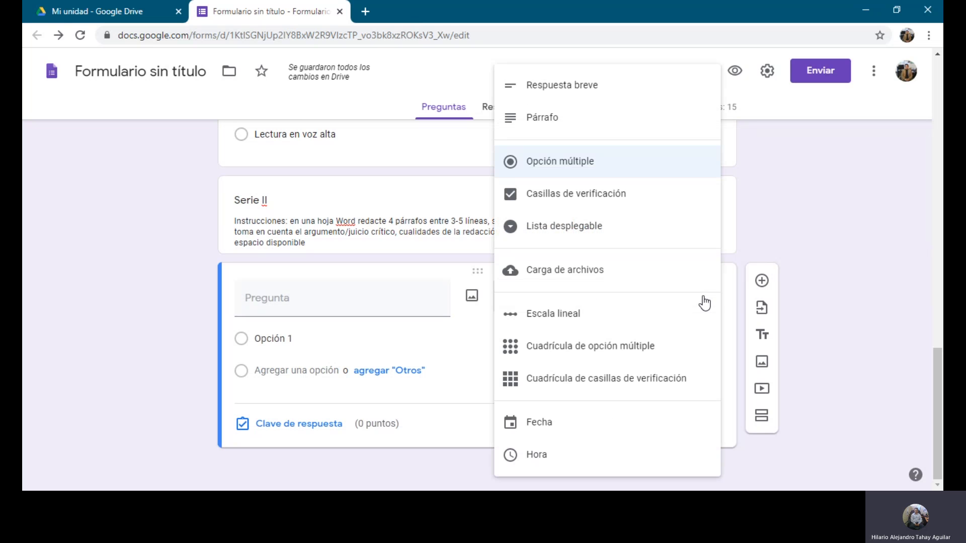
{"action": "left_click", "coordinate": [556, 276]}
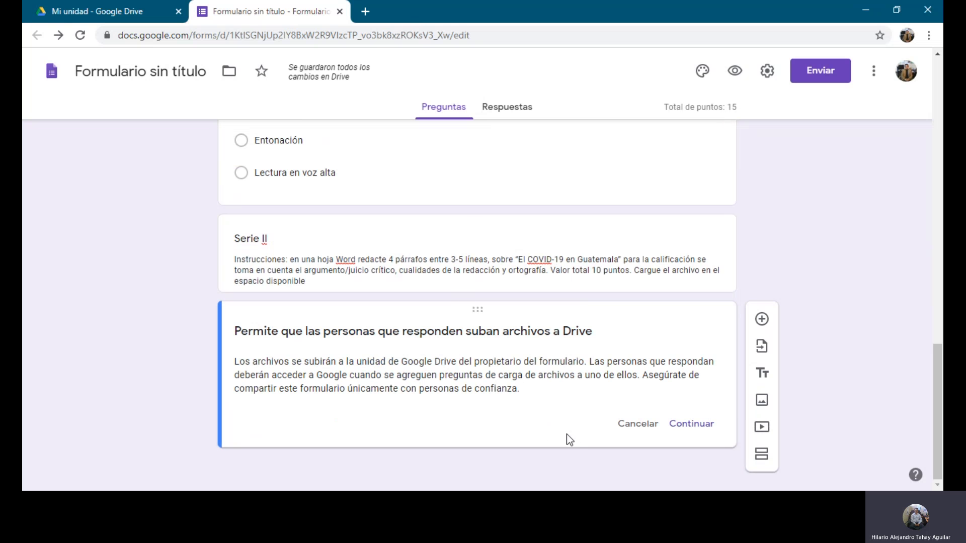
{"action": "left_click", "coordinate": [690, 431]}
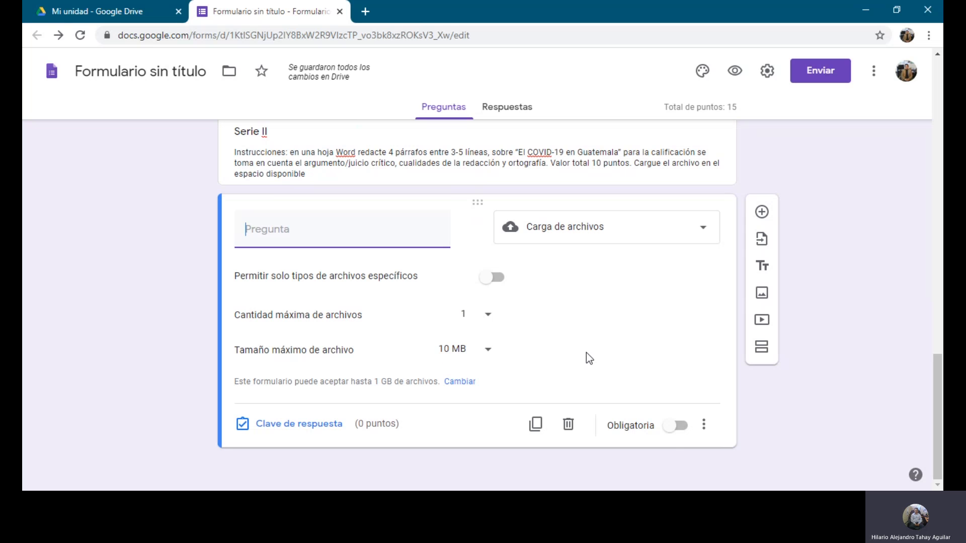
{"action": "left_click", "coordinate": [673, 427]}
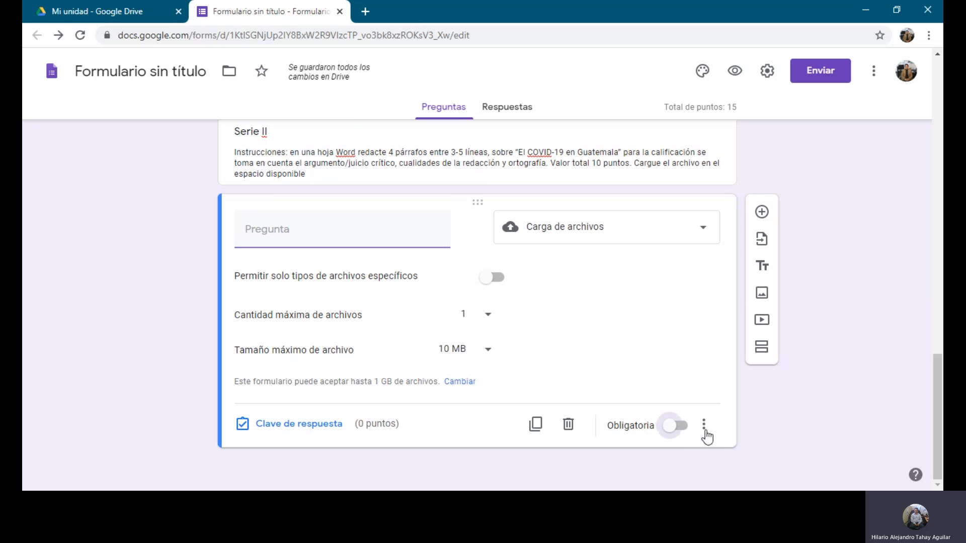
{"action": "left_click", "coordinate": [684, 431]}
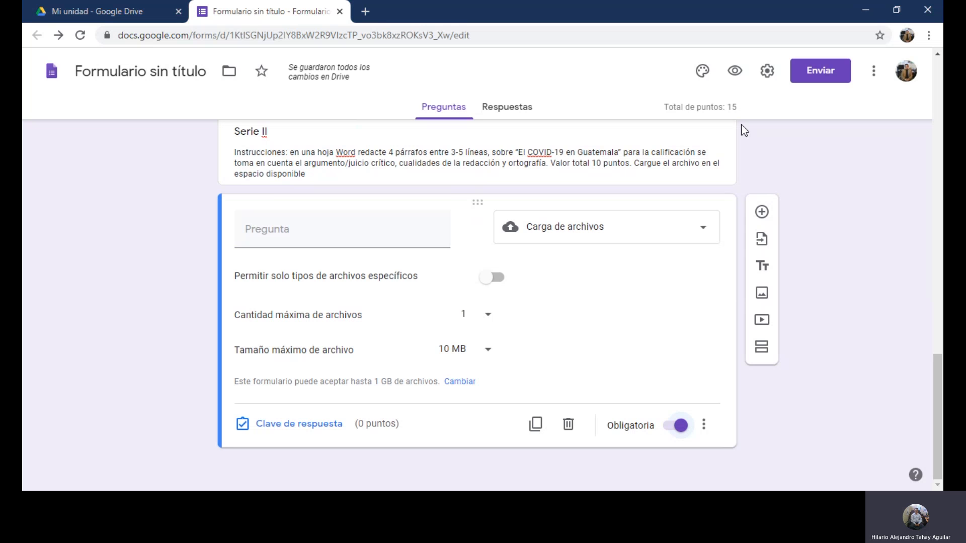
Preview the exam as a respondent and review it from the heading through the Serie II file upload question.
{"action": "left_click", "coordinate": [737, 74]}
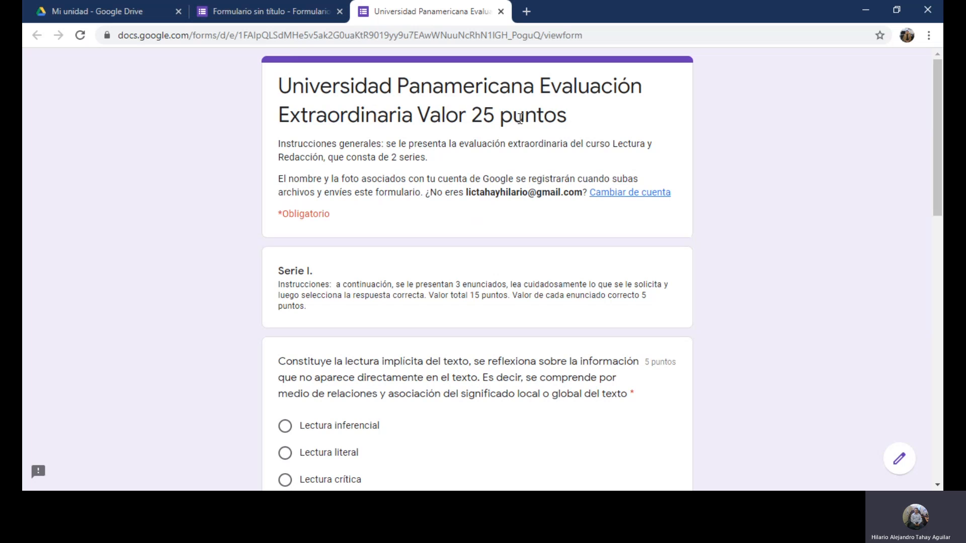
{"action": "scroll", "coordinate": [520, 118], "scroll_direction": "down", "scroll_amount": 1}
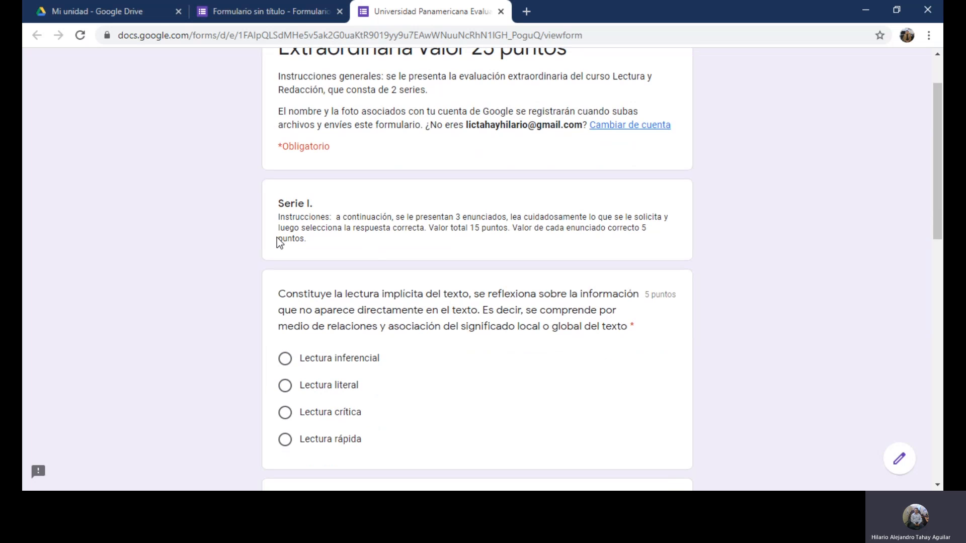
{"action": "scroll", "coordinate": [401, 239], "scroll_direction": "down", "scroll_amount": 2}
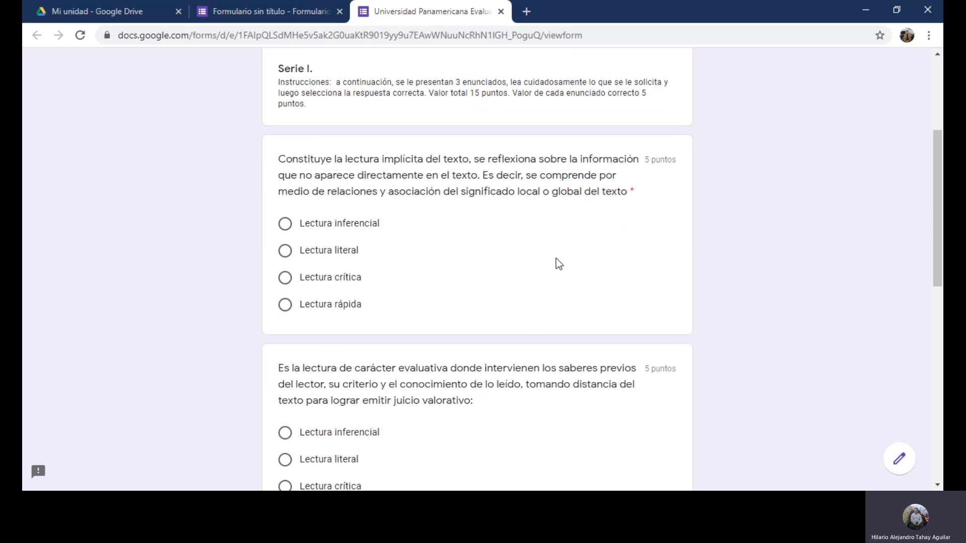
{"action": "scroll", "coordinate": [503, 244], "scroll_direction": "down", "scroll_amount": 3}
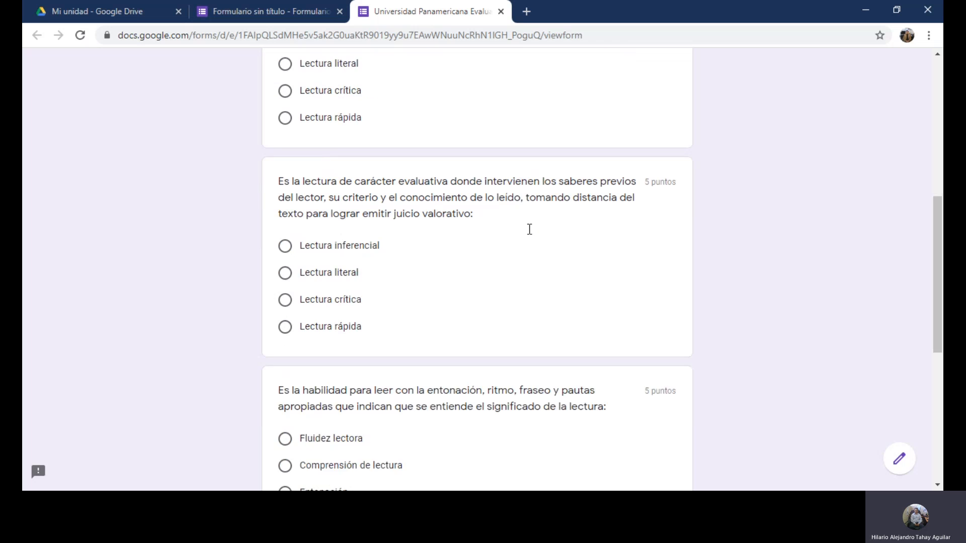
{"action": "scroll", "coordinate": [530, 234], "scroll_direction": "down", "scroll_amount": 4}
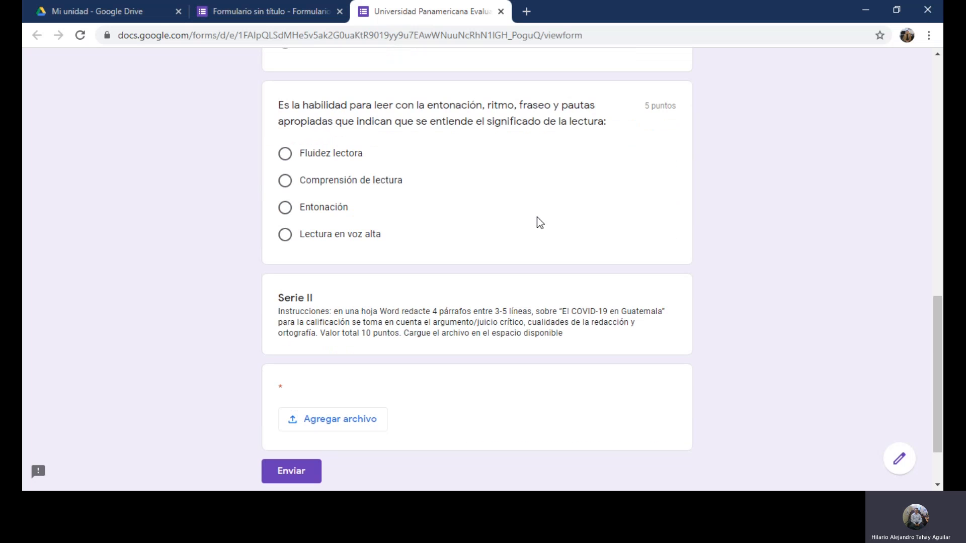
{"action": "scroll", "coordinate": [536, 222], "scroll_direction": "down", "scroll_amount": 1}
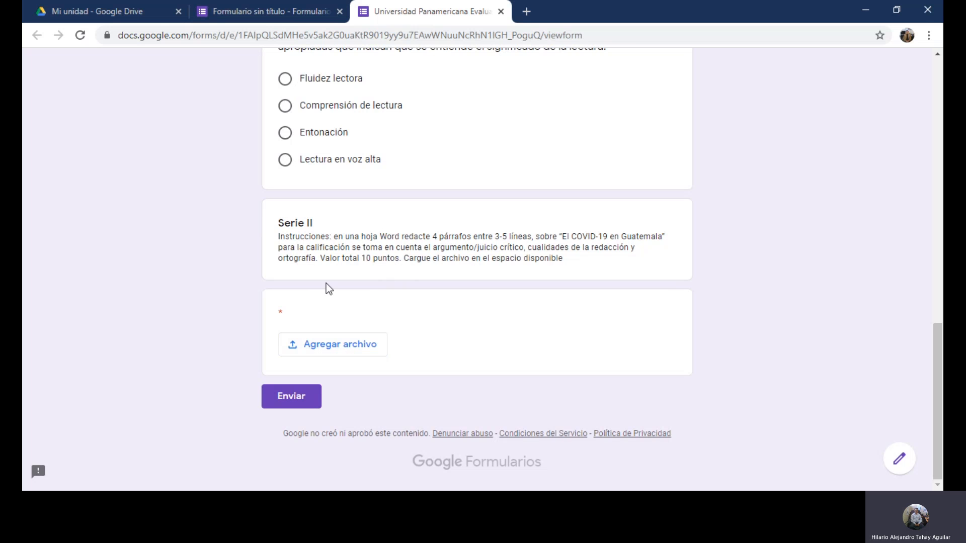
Inspect the file insertion dialog of the Serie II upload question, cancel it, and close the preview.
{"action": "left_click", "coordinate": [349, 345]}
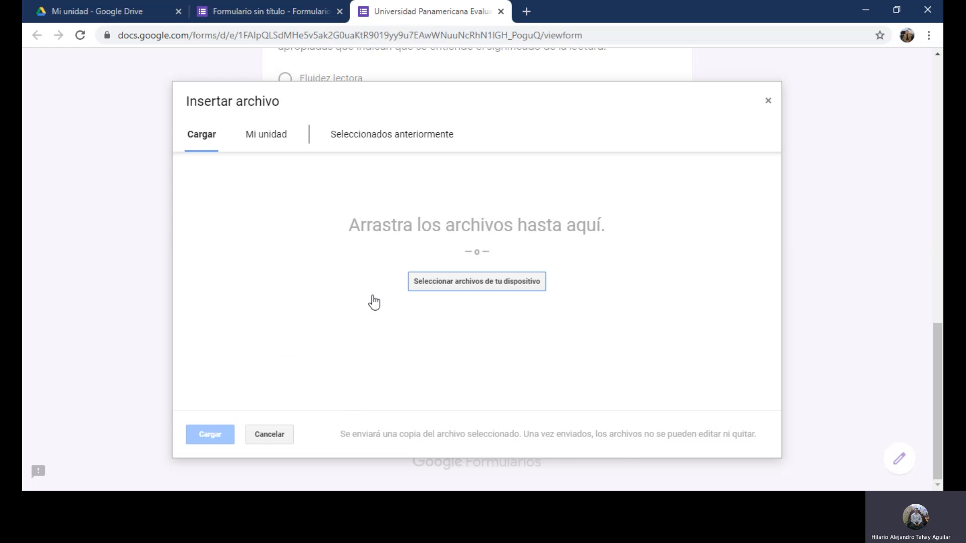
{"action": "left_click", "coordinate": [273, 435]}
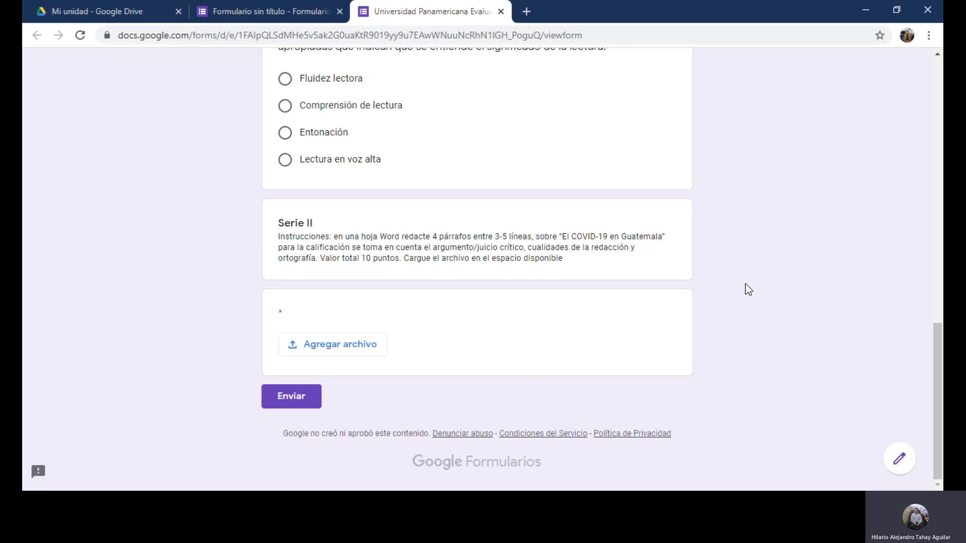
{"action": "scroll", "coordinate": [800, 269], "scroll_direction": "up", "scroll_amount": 15}
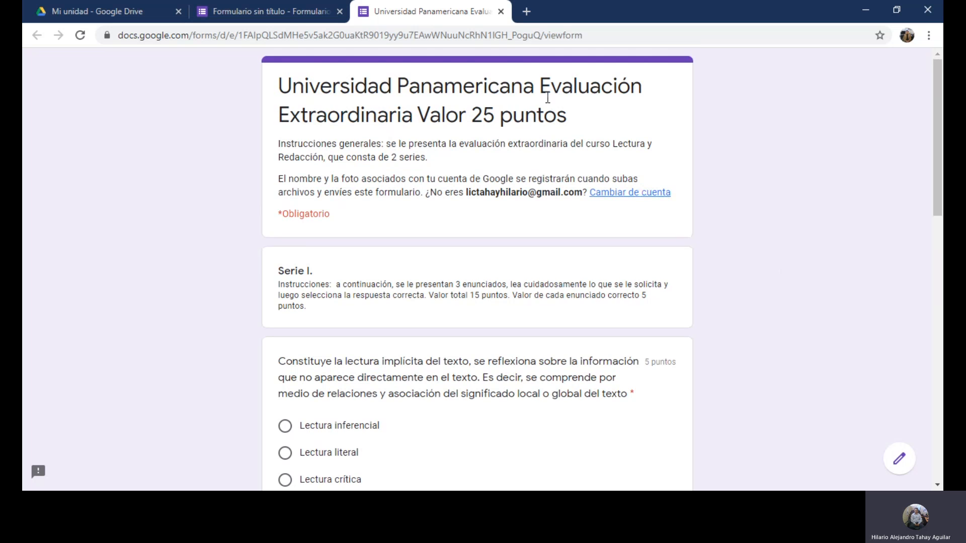
{"action": "left_click", "coordinate": [502, 11]}
Check the form's responses page, then preview the whole exam on its single page again and close the preview.
{"action": "scroll", "coordinate": [623, 325], "scroll_direction": "up", "scroll_amount": 1}
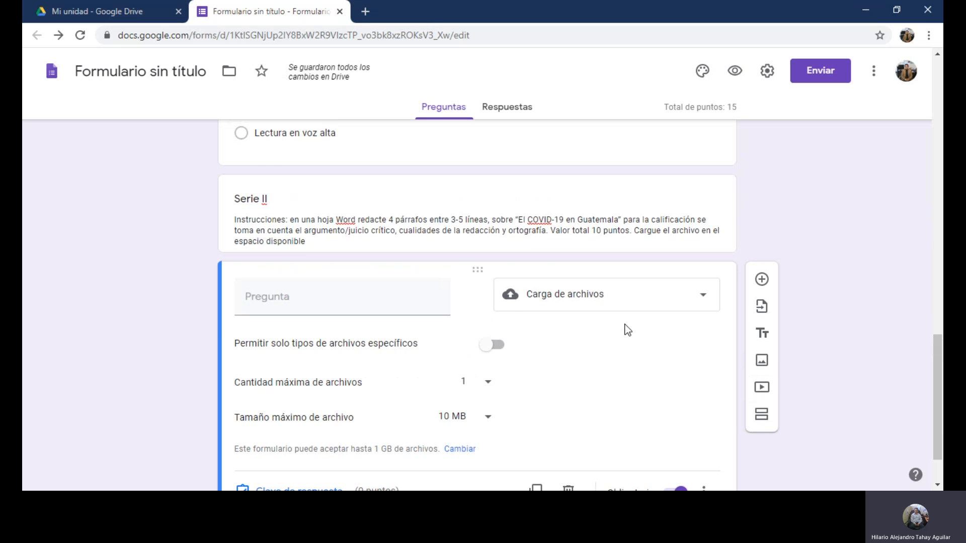
{"action": "scroll", "coordinate": [627, 329], "scroll_direction": "up", "scroll_amount": 1}
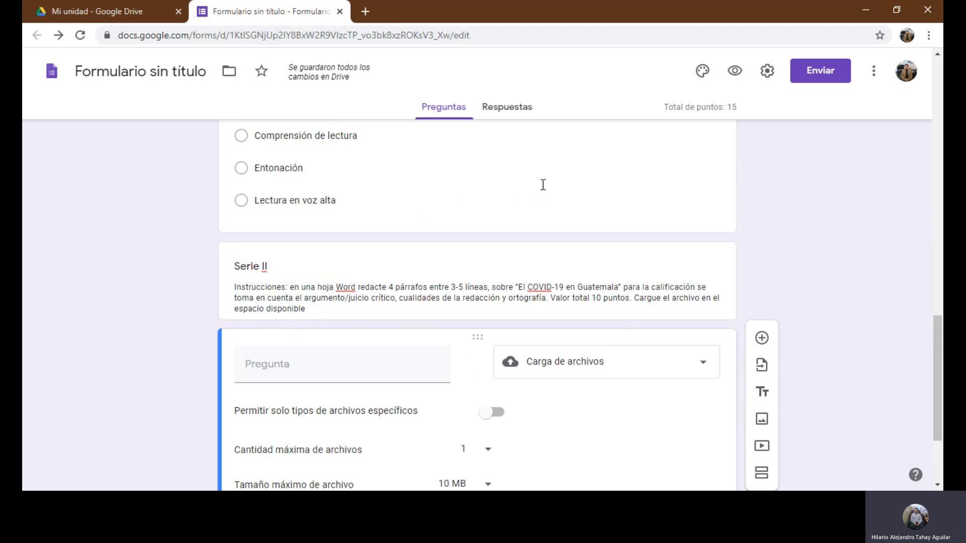
{"action": "left_click", "coordinate": [519, 107]}
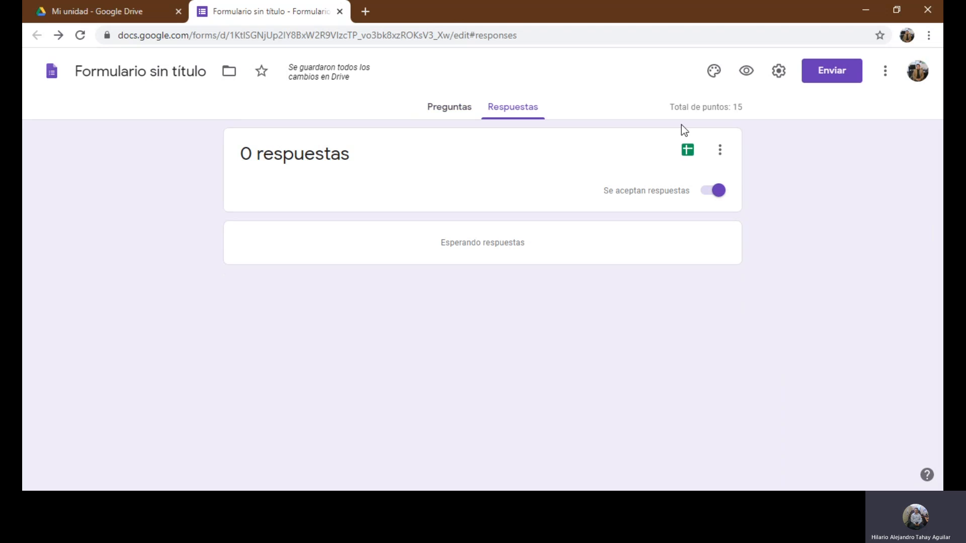
{"action": "left_click", "coordinate": [747, 73]}
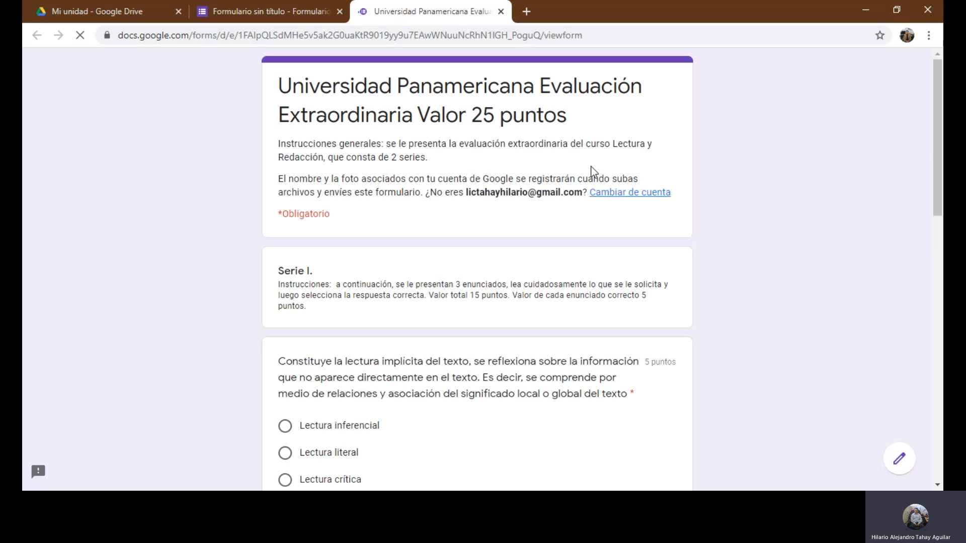
{"action": "scroll", "coordinate": [460, 211], "scroll_direction": "down", "scroll_amount": 10}
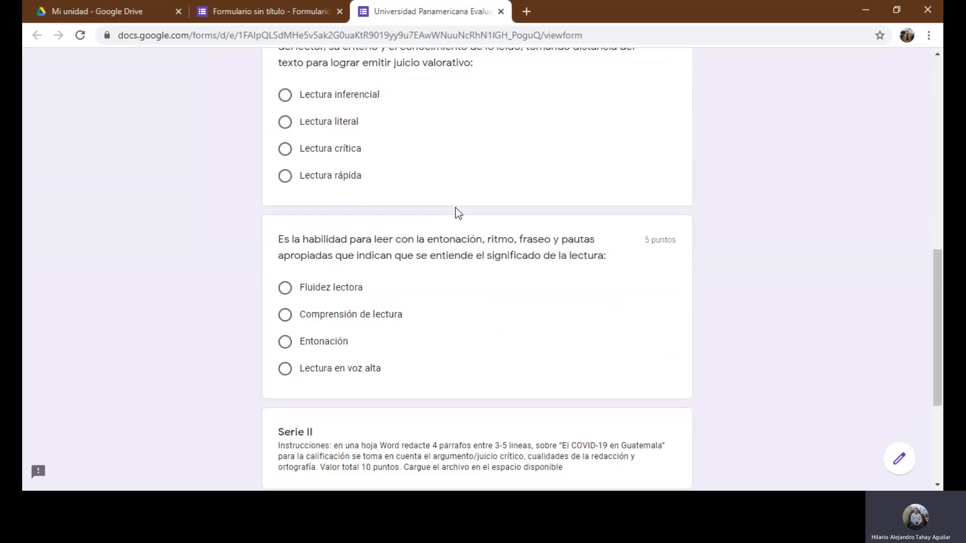
{"action": "scroll", "coordinate": [455, 206], "scroll_direction": "down", "scroll_amount": 4}
{"action": "scroll", "coordinate": [438, 257], "scroll_direction": "up", "scroll_amount": 13}
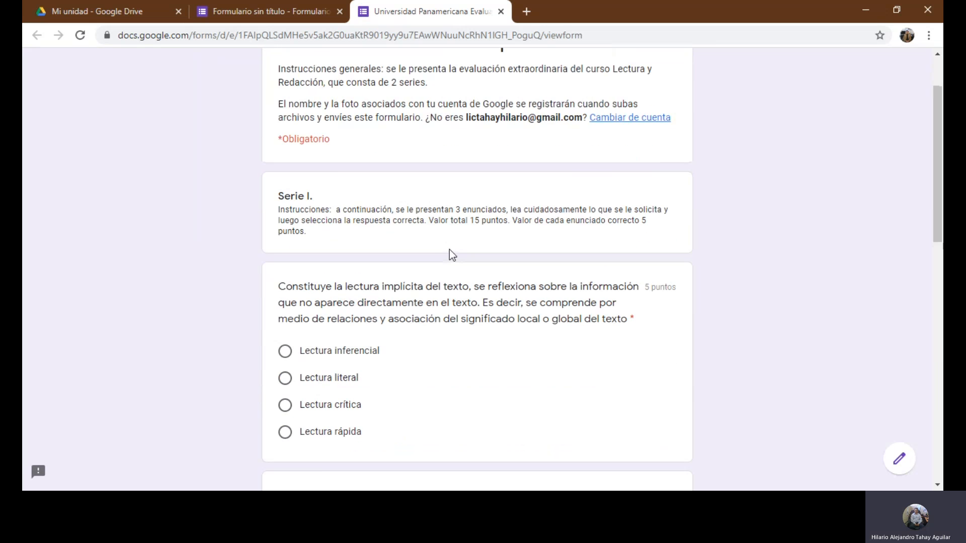
{"action": "scroll", "coordinate": [451, 244], "scroll_direction": "down", "scroll_amount": 14}
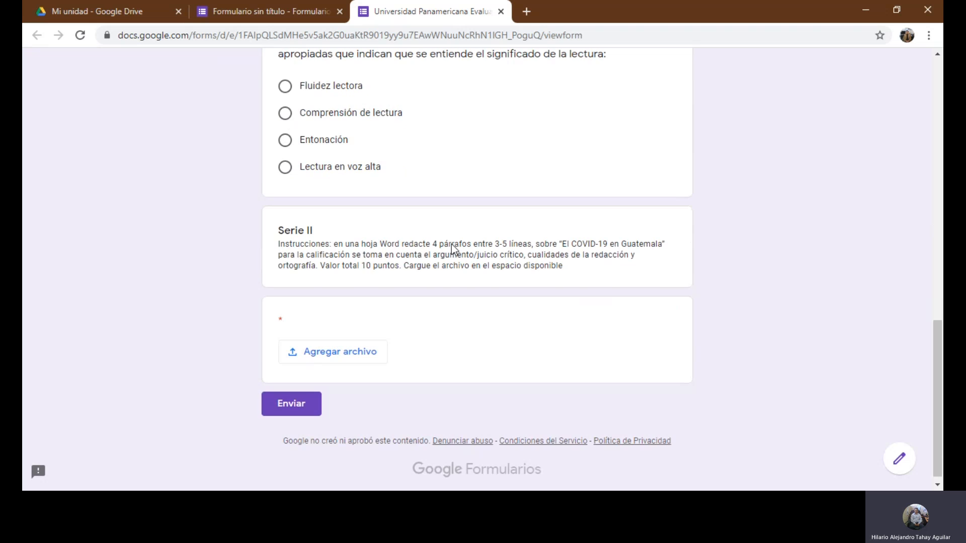
{"action": "scroll", "coordinate": [458, 242], "scroll_direction": "up", "scroll_amount": 4}
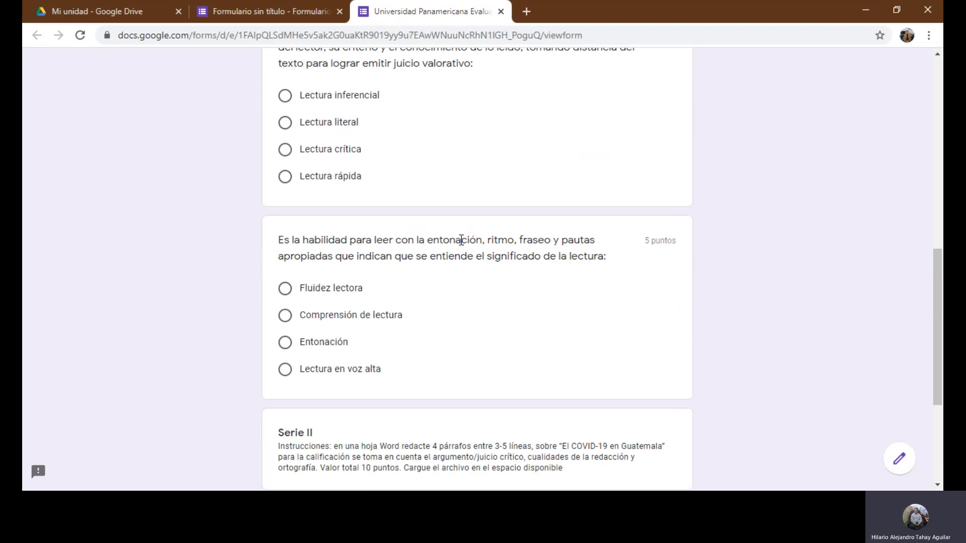
{"action": "scroll", "coordinate": [461, 240], "scroll_direction": "up", "scroll_amount": 10}
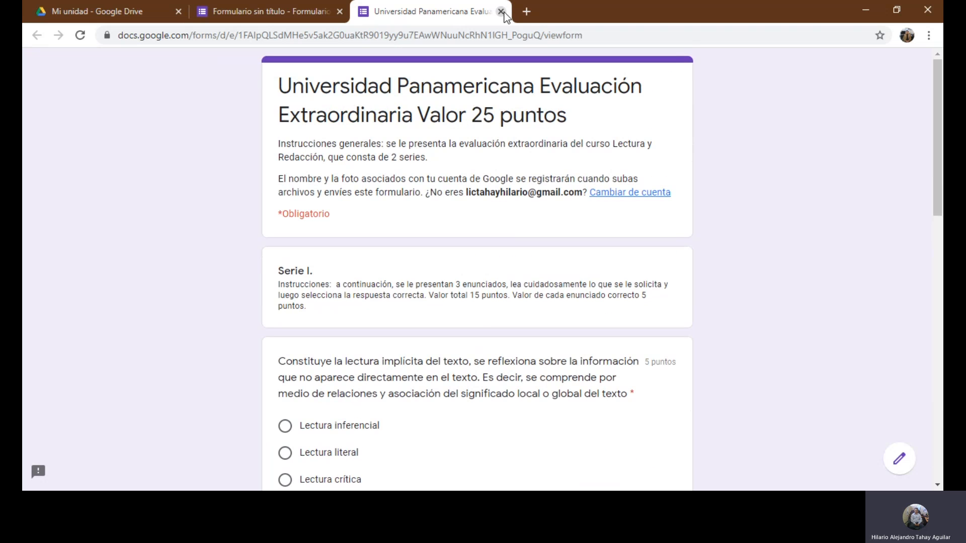
{"action": "left_click", "coordinate": [501, 11]}
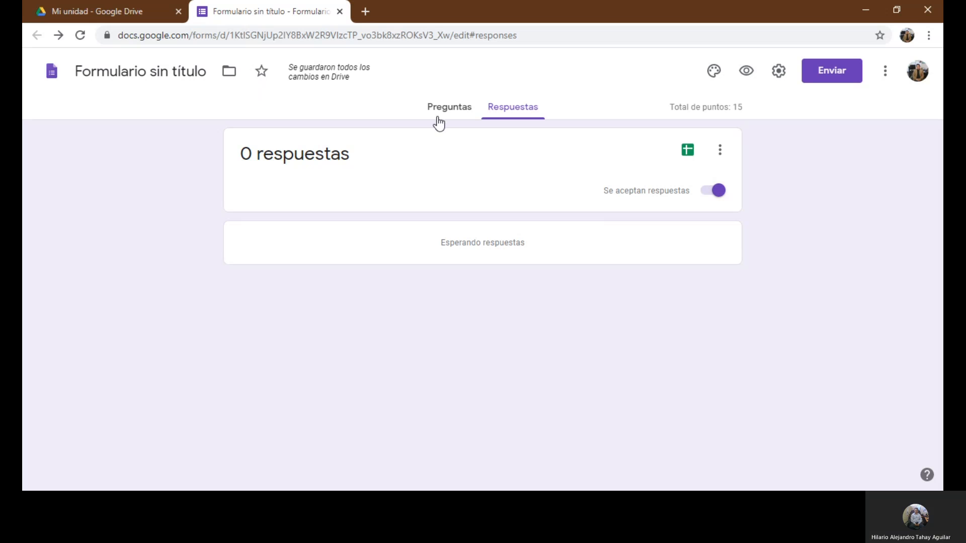
Return to the form's questions and add a new section between the third Serie I question and the Serie II block.
{"action": "left_click", "coordinate": [447, 109]}
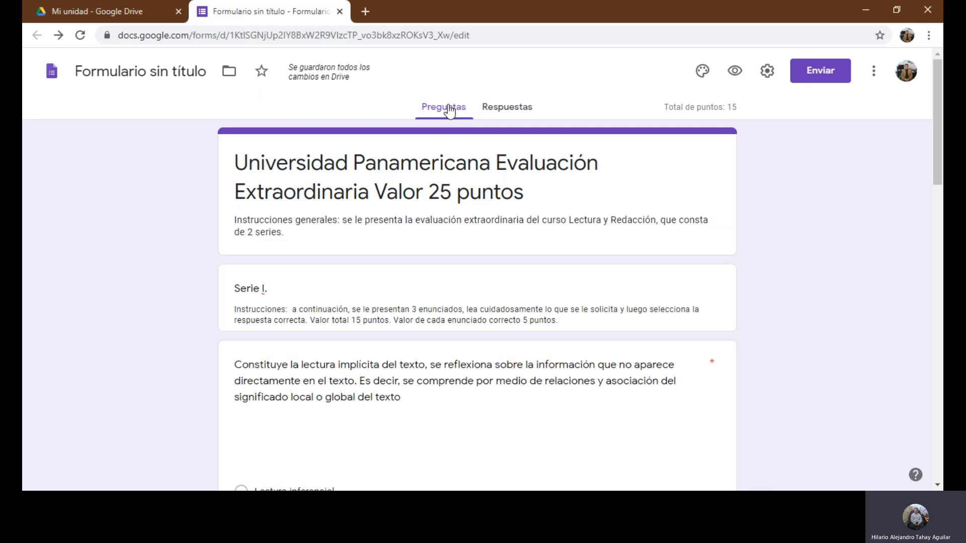
{"action": "scroll", "coordinate": [487, 225], "scroll_direction": "down", "scroll_amount": 3}
{"action": "scroll", "coordinate": [487, 225], "scroll_direction": "down", "scroll_amount": 15}
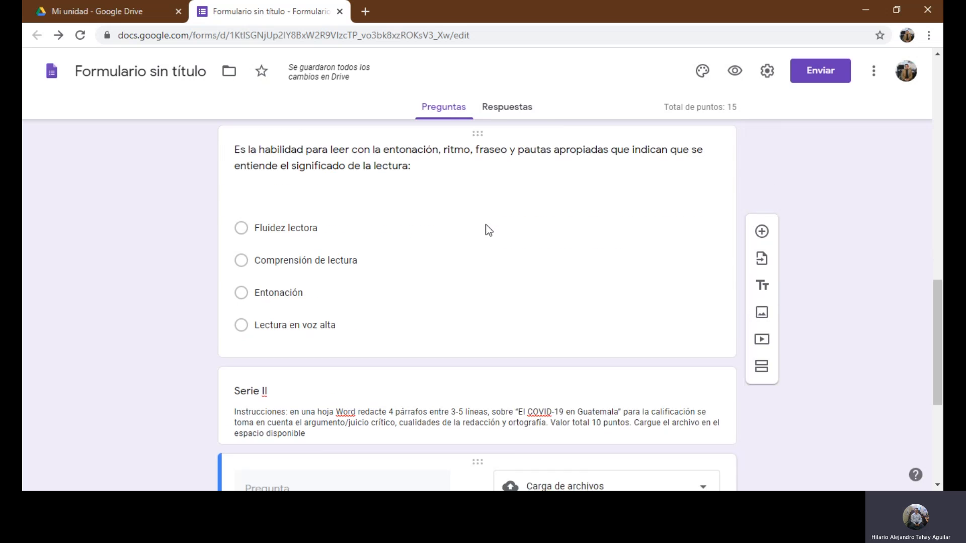
{"action": "left_click", "coordinate": [449, 302]}
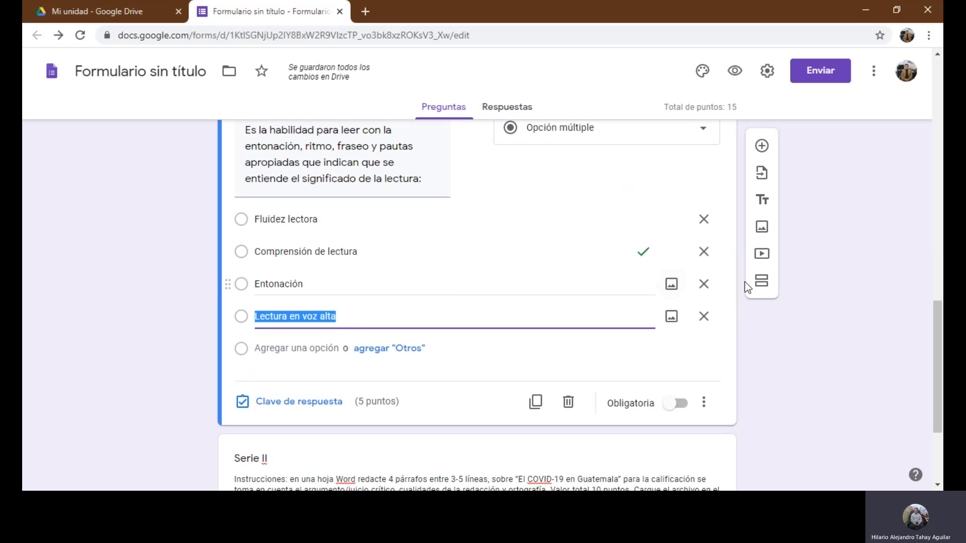
{"action": "scroll", "coordinate": [823, 298], "scroll_direction": "down", "scroll_amount": 3}
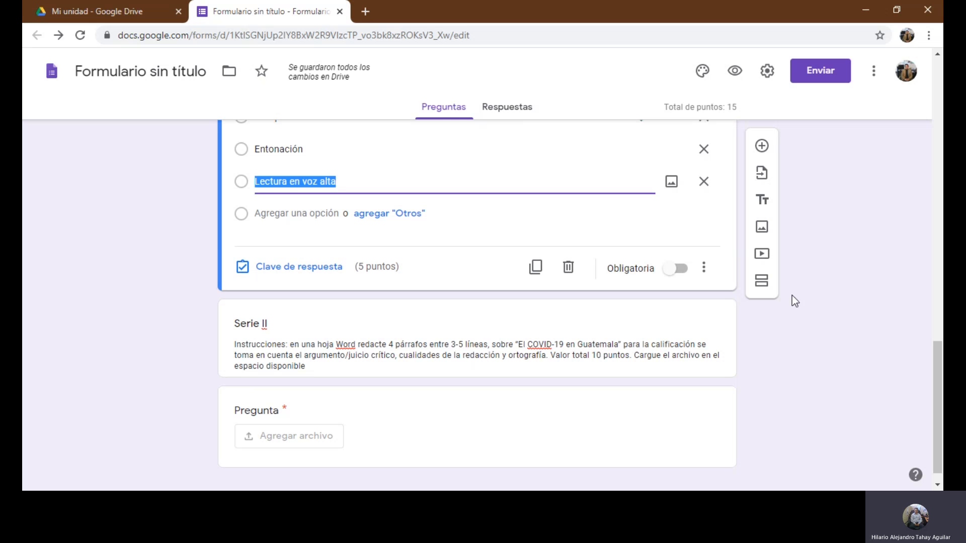
{"action": "left_click", "coordinate": [763, 284]}
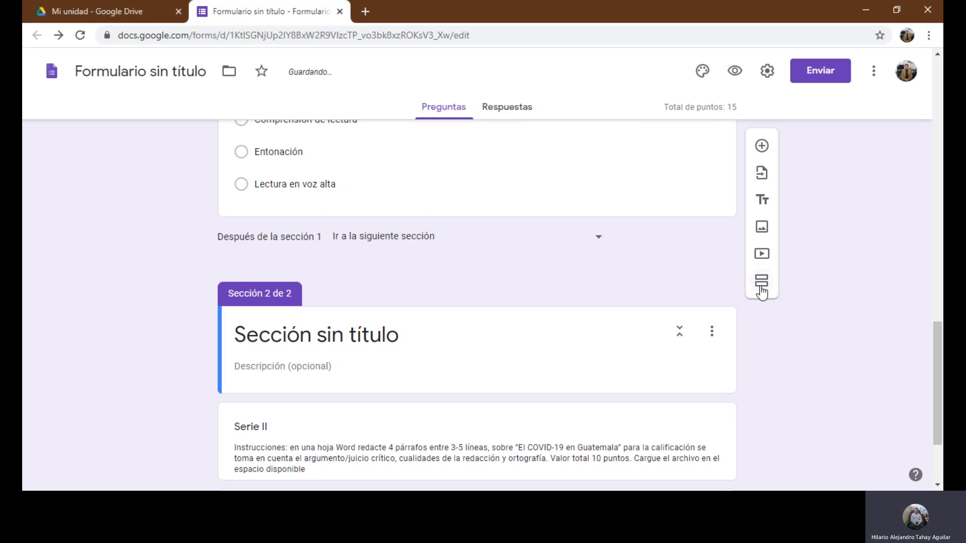
{"action": "scroll", "coordinate": [761, 291], "scroll_direction": "down", "scroll_amount": 2}
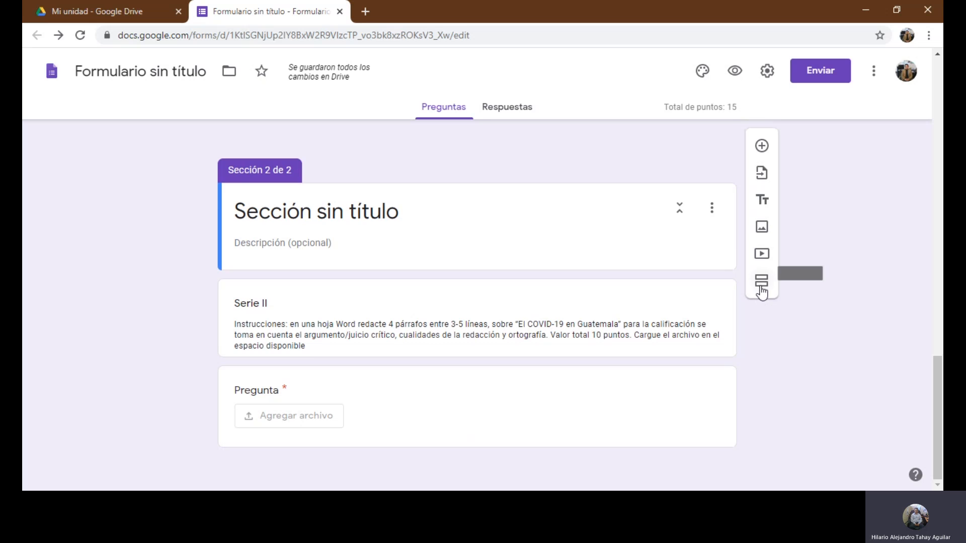
Preview the sectioned exam as a respondent and review its first section from the heading through the third Serie I question.
{"action": "scroll", "coordinate": [760, 286], "scroll_direction": "up", "scroll_amount": 3}
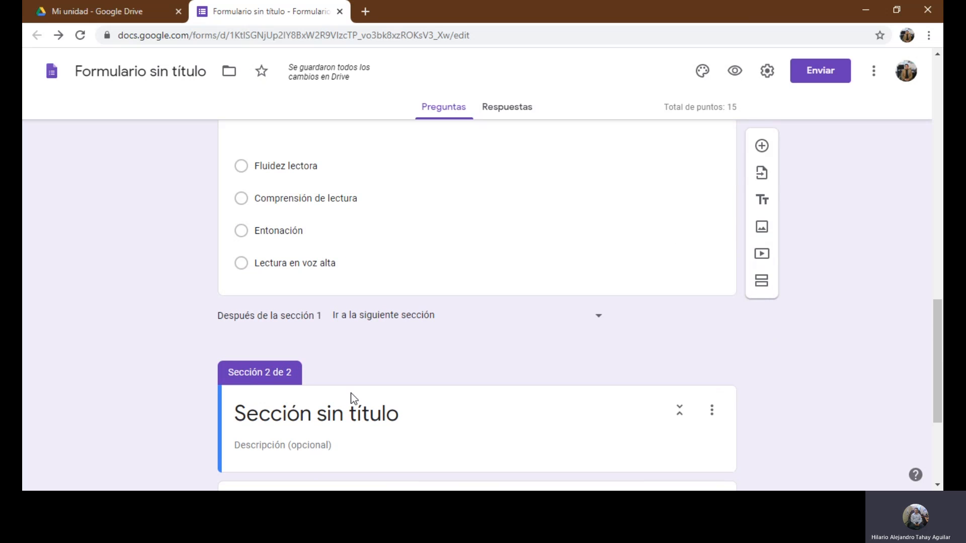
{"action": "scroll", "coordinate": [353, 395], "scroll_direction": "up", "scroll_amount": 12}
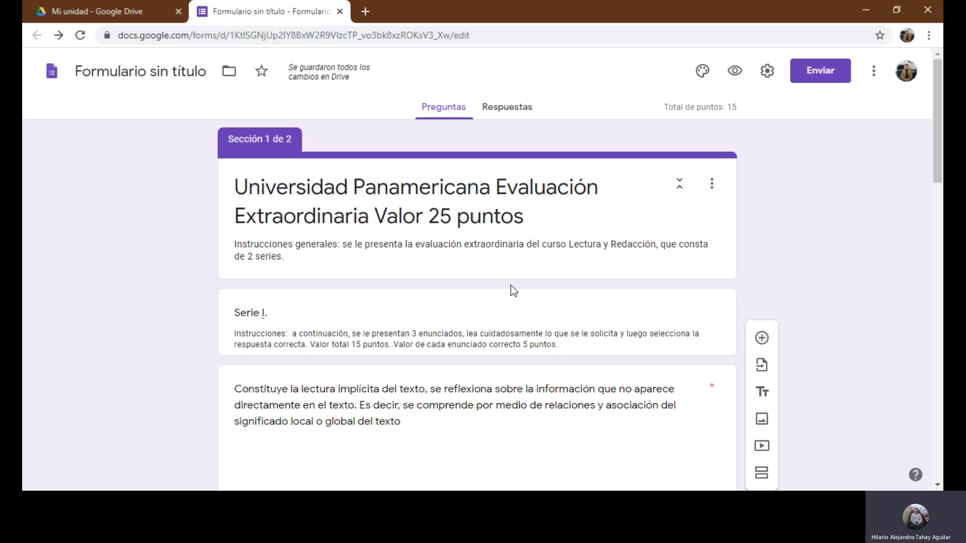
{"action": "left_click", "coordinate": [735, 72]}
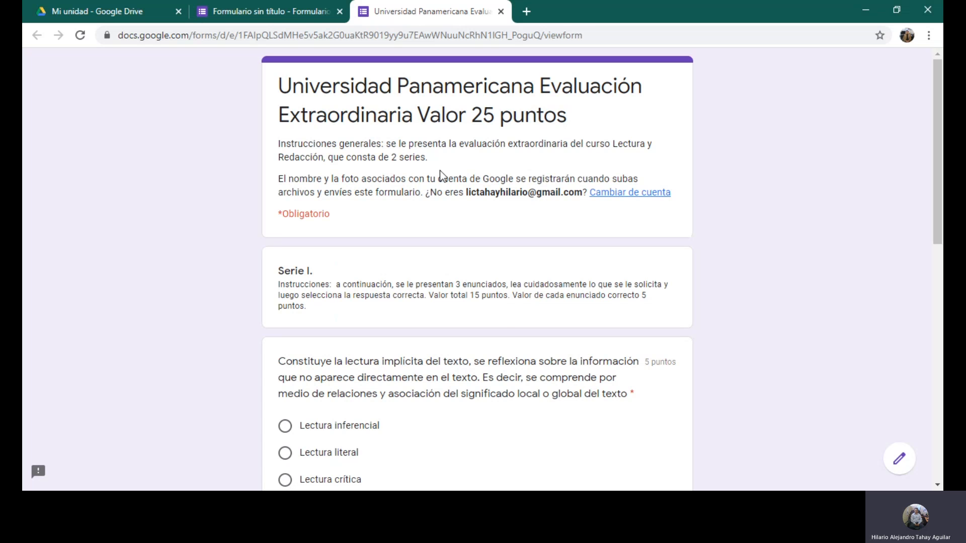
{"action": "scroll", "coordinate": [440, 170], "scroll_direction": "down", "scroll_amount": 15}
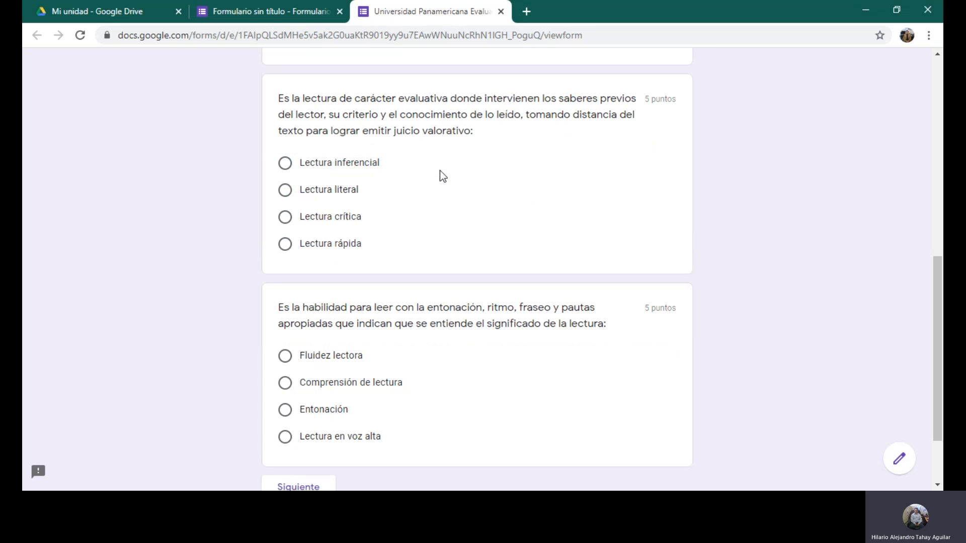
{"action": "scroll", "coordinate": [443, 172], "scroll_direction": "up", "scroll_amount": 8}
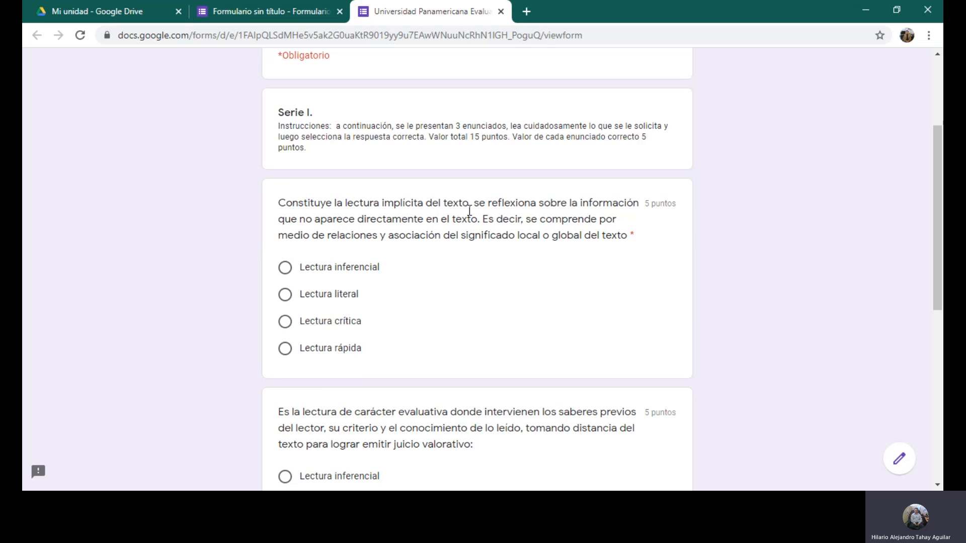
{"action": "scroll", "coordinate": [443, 222], "scroll_direction": "up", "scroll_amount": 1}
{"action": "scroll", "coordinate": [443, 158], "scroll_direction": "down", "scroll_amount": 8}
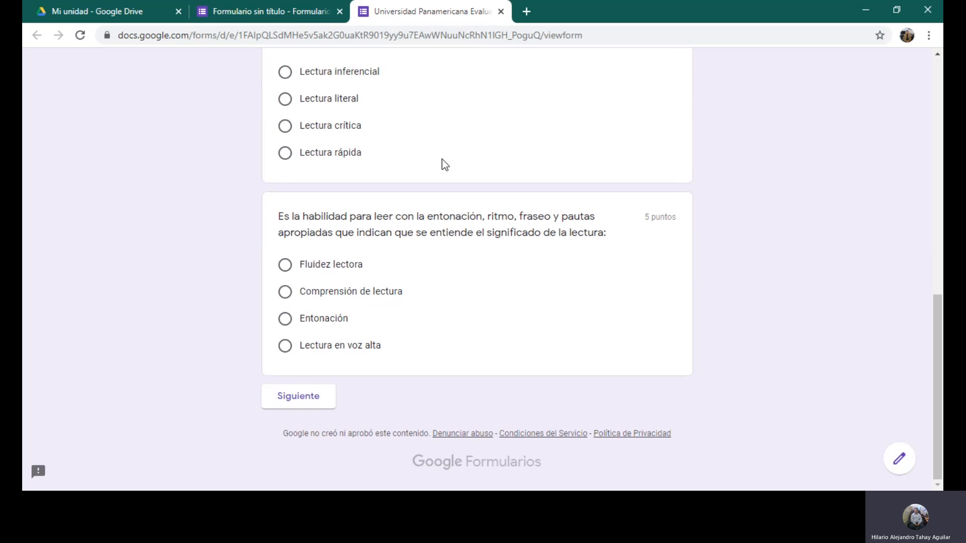
Test the required-answer check by trying to advance to the next section with the Serie I questions unanswered.
{"action": "left_click", "coordinate": [301, 396]}
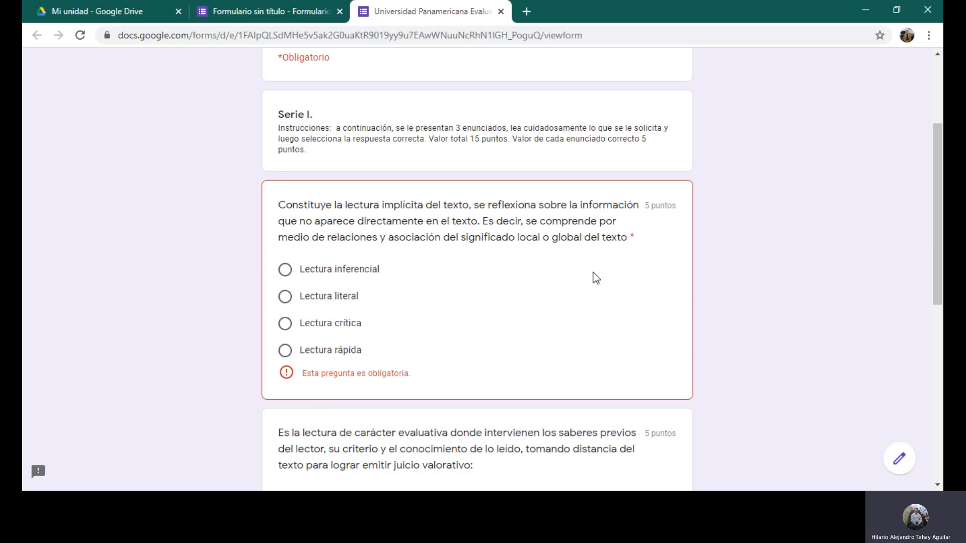
{"action": "scroll", "coordinate": [597, 278], "scroll_direction": "up", "scroll_amount": 3}
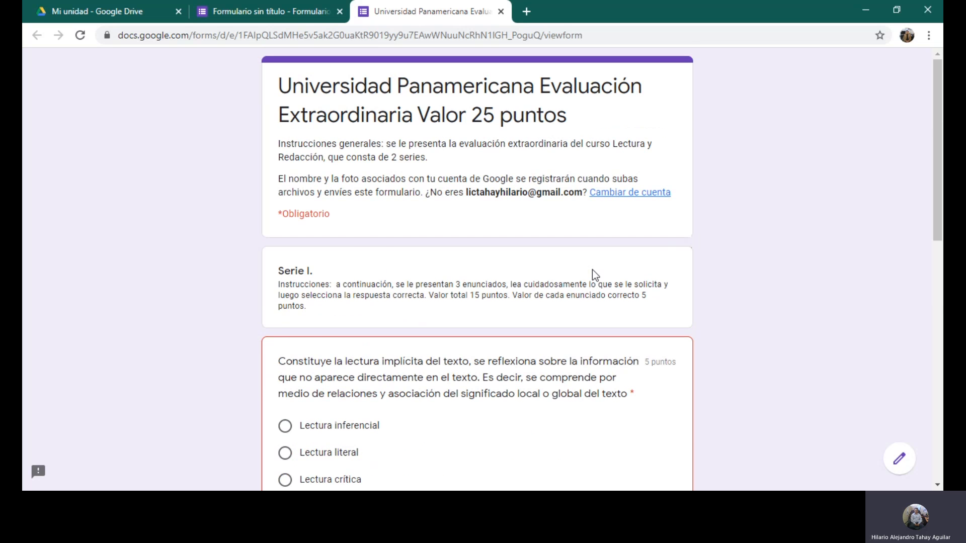
{"action": "scroll", "coordinate": [593, 269], "scroll_direction": "down", "scroll_amount": 12}
{"action": "left_click", "coordinate": [302, 398]}
{"action": "scroll", "coordinate": [436, 372], "scroll_direction": "up", "scroll_amount": 3}
{"action": "scroll", "coordinate": [434, 373], "scroll_direction": "down", "scroll_amount": 5}
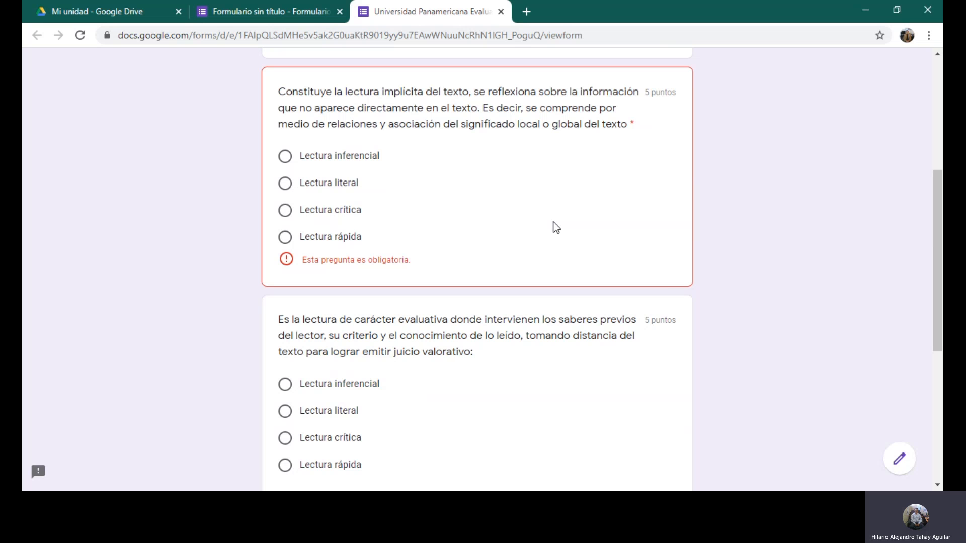
Answer the three preview questions with Lectura crítica, Lectura rápida and Fluidez lectora, and advance to the next section.
{"action": "left_click", "coordinate": [286, 210]}
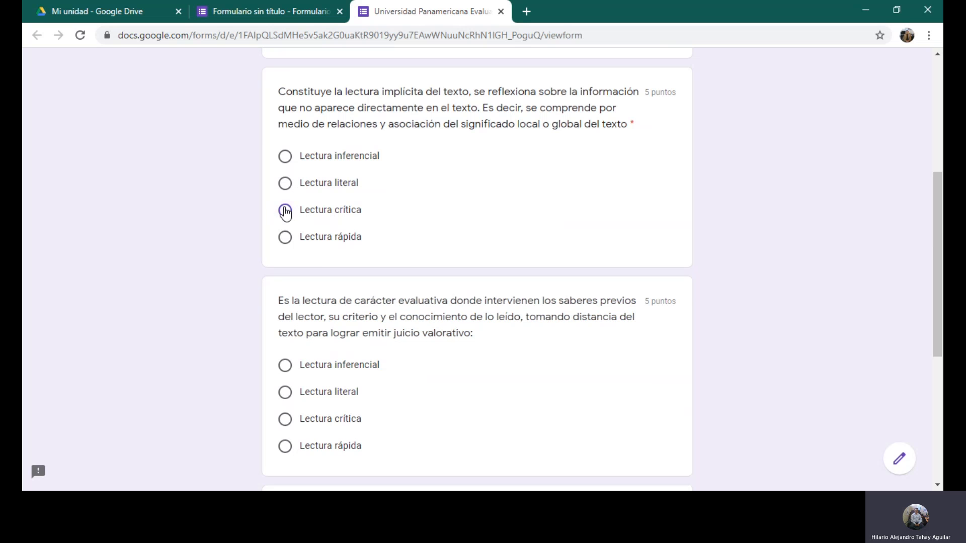
{"action": "scroll", "coordinate": [425, 242], "scroll_direction": "down", "scroll_amount": 3}
{"action": "left_click", "coordinate": [285, 312]}
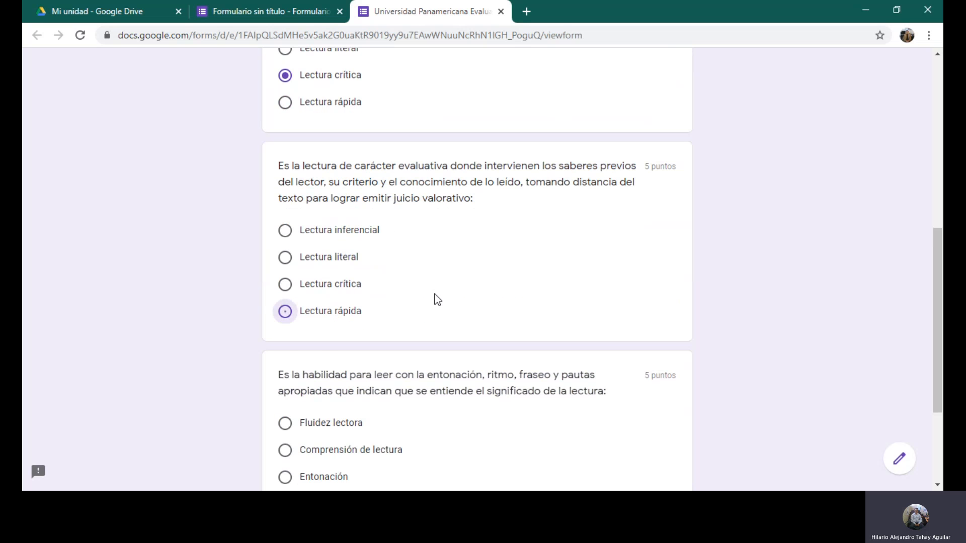
{"action": "scroll", "coordinate": [440, 292], "scroll_direction": "down", "scroll_amount": 3}
{"action": "left_click", "coordinate": [286, 266]}
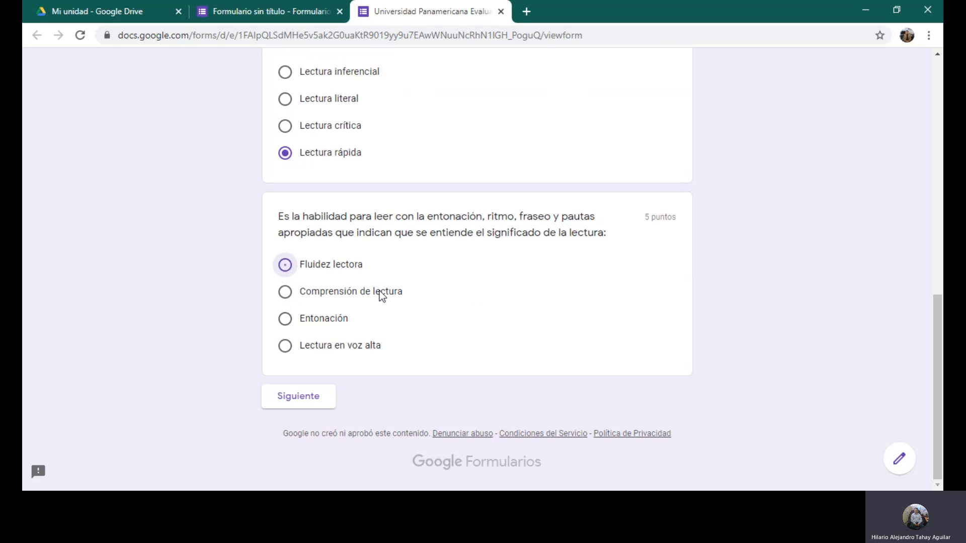
{"action": "left_click", "coordinate": [298, 396]}
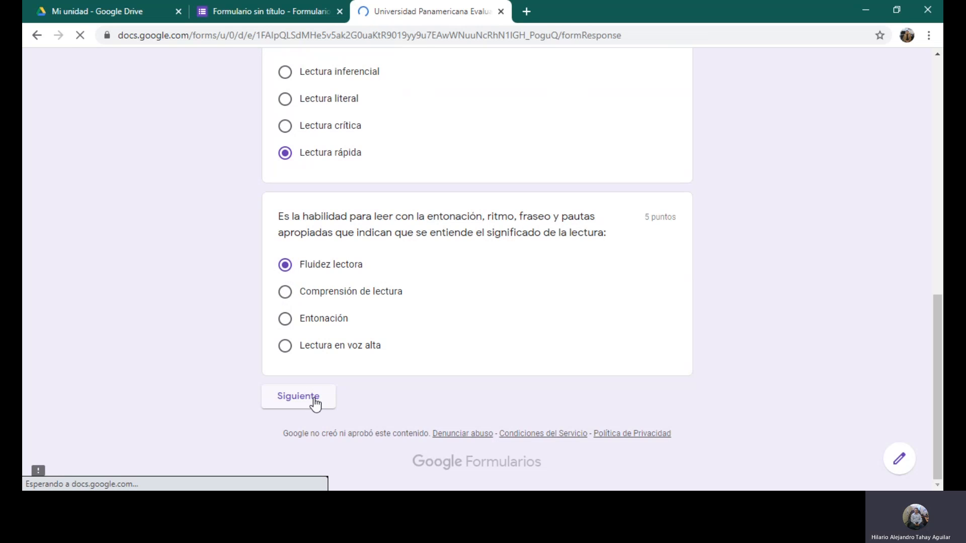
Review the Serie II section in the preview, go back to the first section, and close the preview.
{"action": "scroll", "coordinate": [560, 386], "scroll_direction": "down", "scroll_amount": 2}
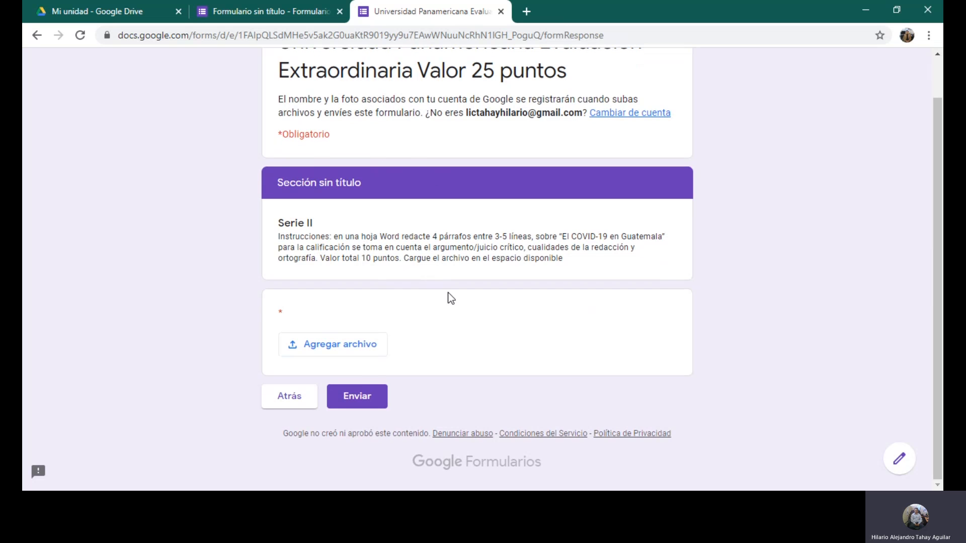
{"action": "left_click", "coordinate": [296, 398]}
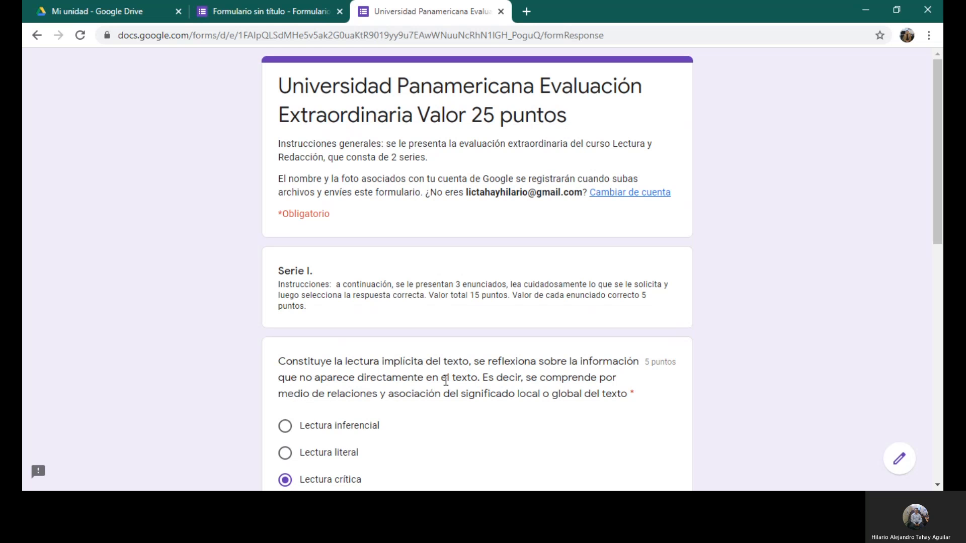
{"action": "left_click", "coordinate": [500, 11]}
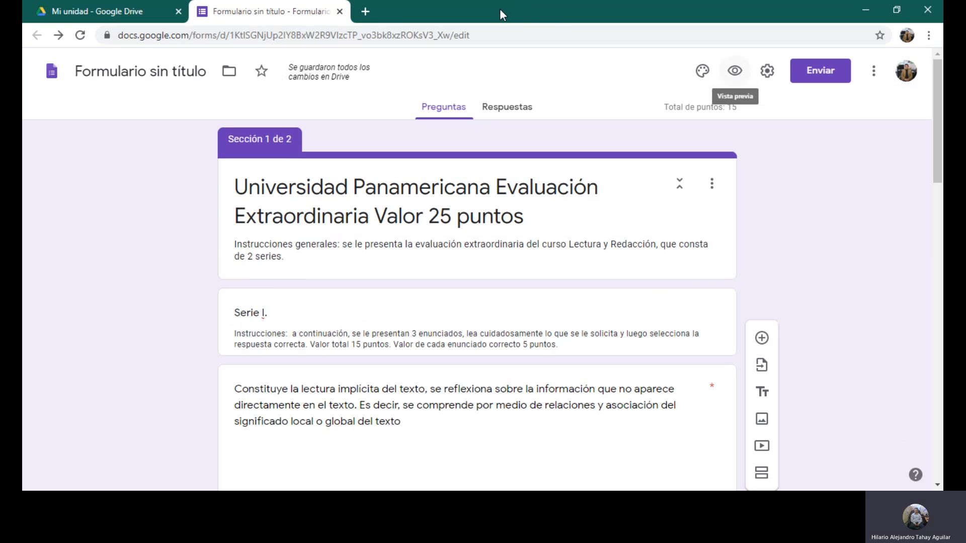
Try cyan and orange as the form's theme color and settle on red.
{"action": "left_click", "coordinate": [703, 72]}
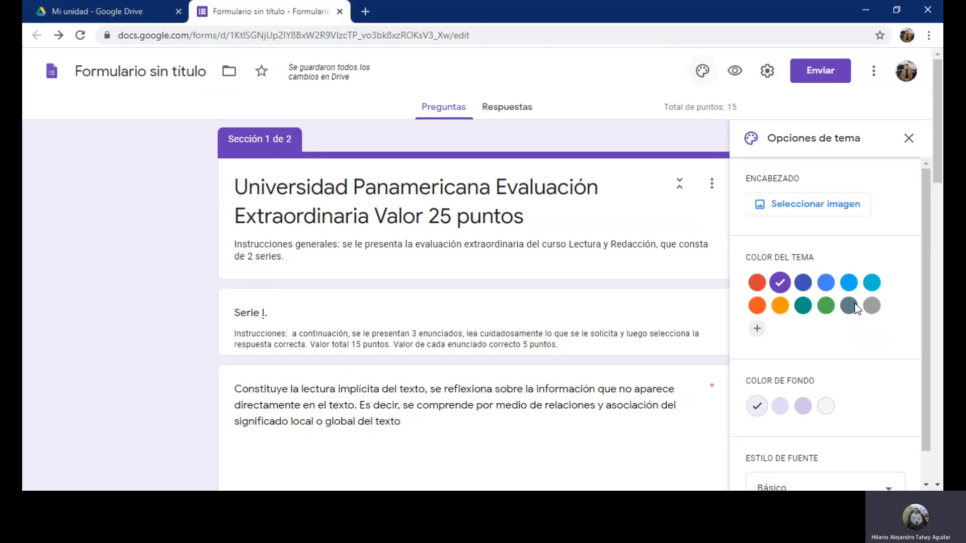
{"action": "left_click", "coordinate": [872, 282]}
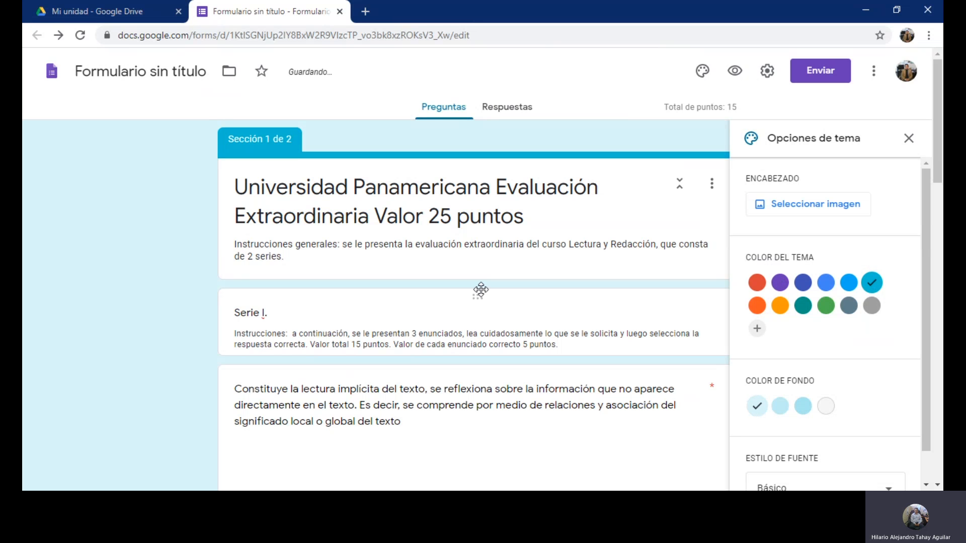
{"action": "left_click", "coordinate": [782, 308]}
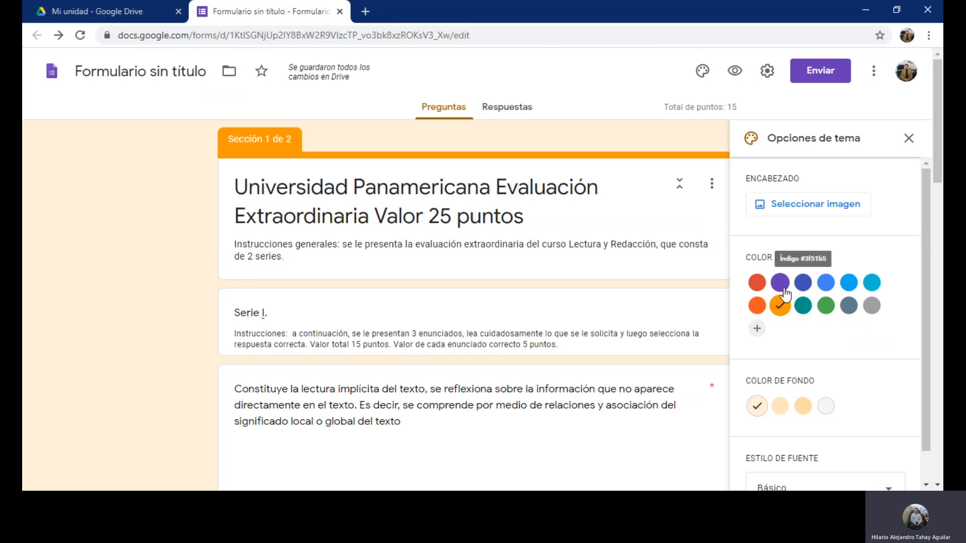
{"action": "left_click", "coordinate": [759, 285]}
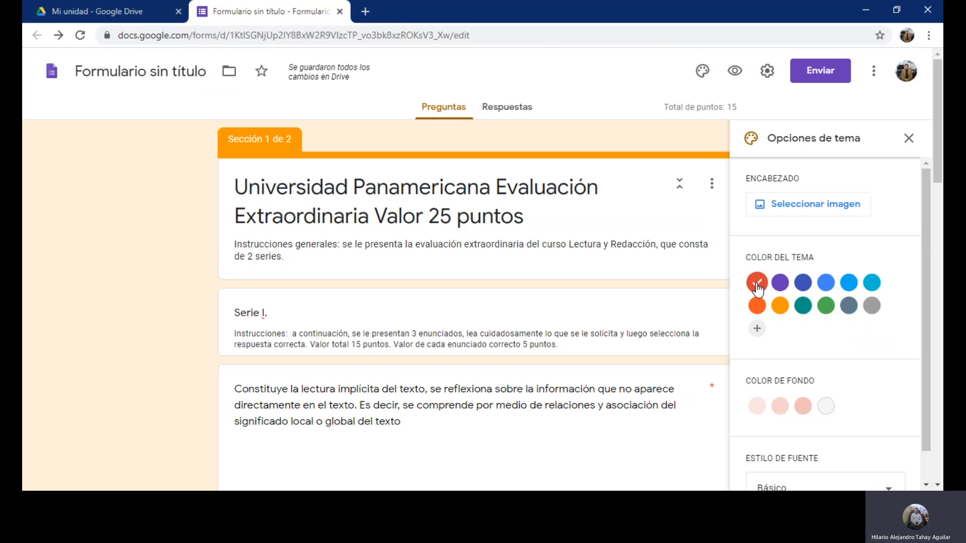
Review the recolored form and the remaining background color and font style options, and close the theme options.
{"action": "scroll", "coordinate": [551, 351], "scroll_direction": "down", "scroll_amount": 3}
{"action": "scroll", "coordinate": [550, 355], "scroll_direction": "down", "scroll_amount": 3}
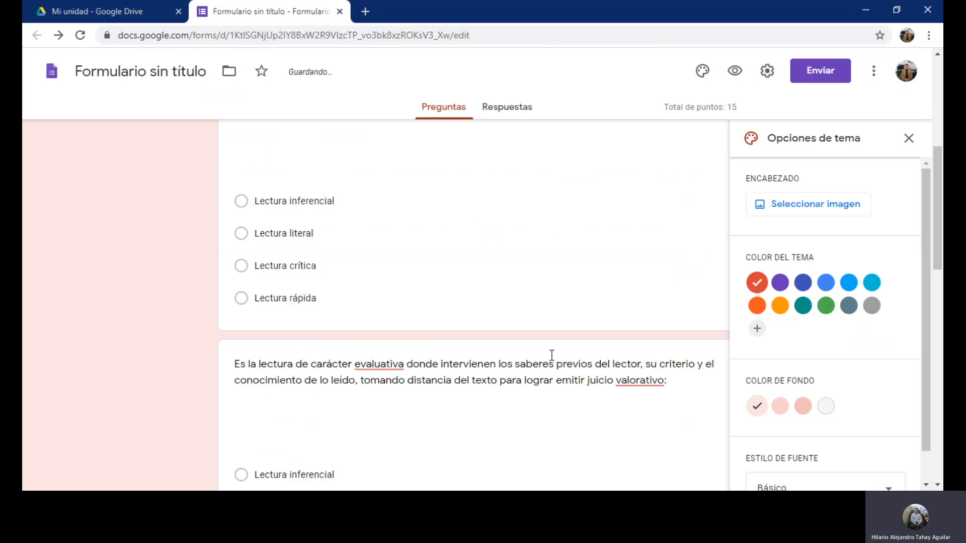
{"action": "scroll", "coordinate": [550, 352], "scroll_direction": "up", "scroll_amount": 2}
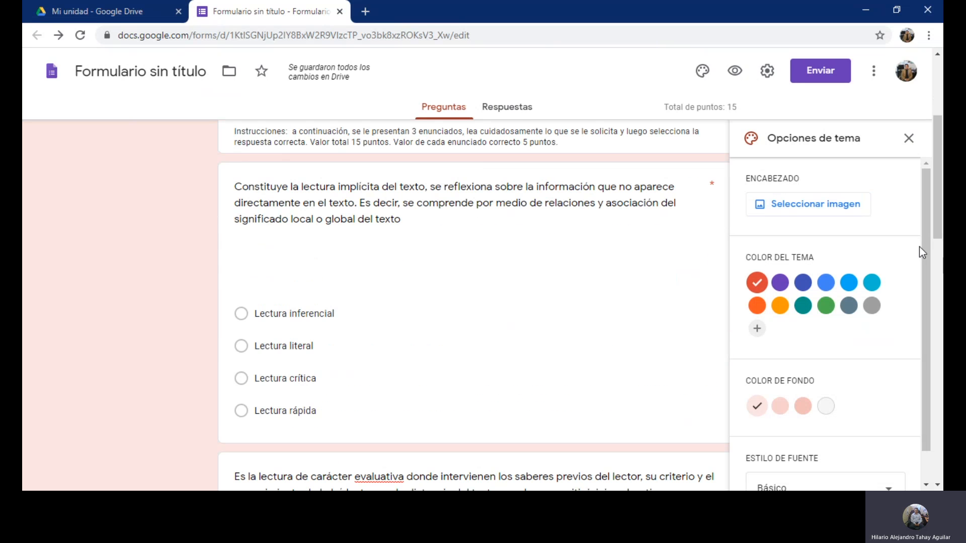
{"action": "left_click_drag", "start_coordinate": [926, 205], "coordinate": [921, 249]}
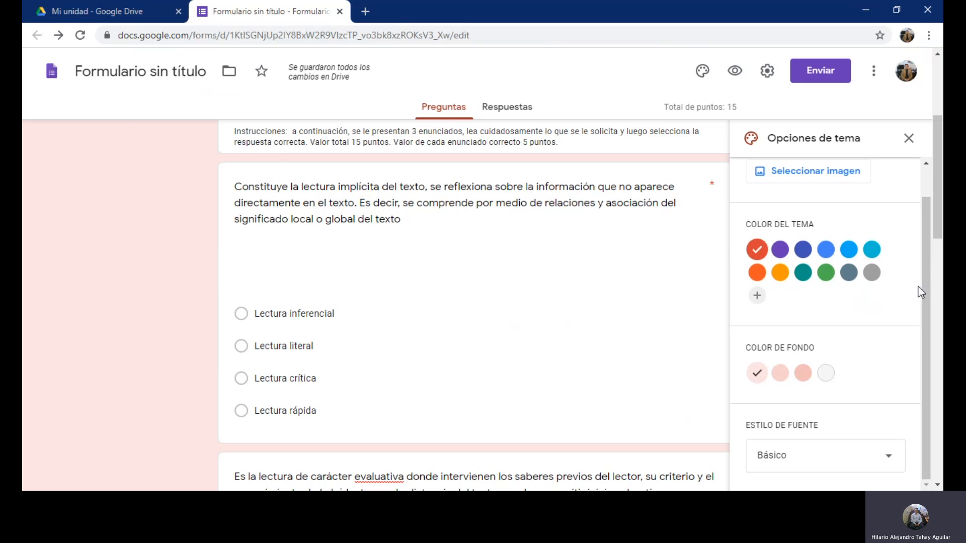
{"action": "left_click_drag", "start_coordinate": [934, 233], "coordinate": [922, 361]}
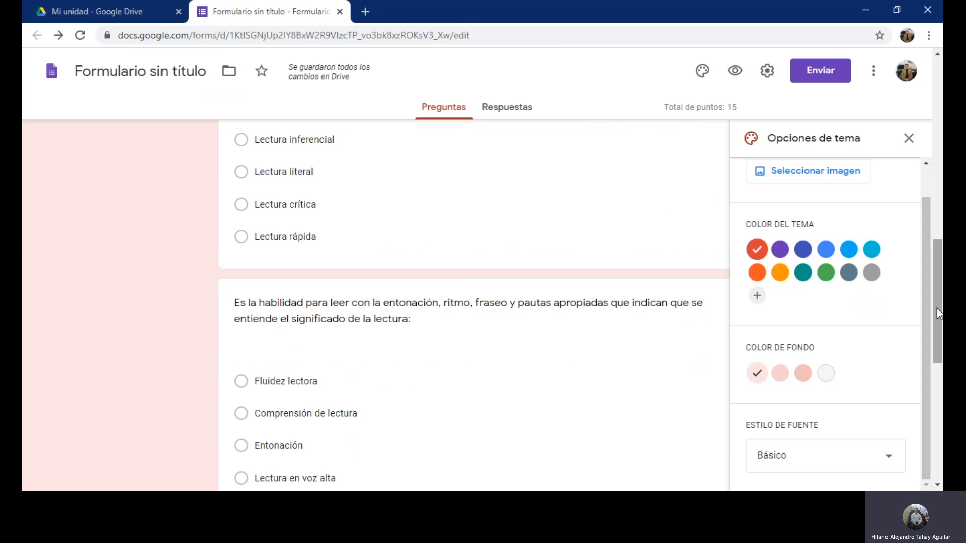
{"action": "left_click", "coordinate": [930, 304]}
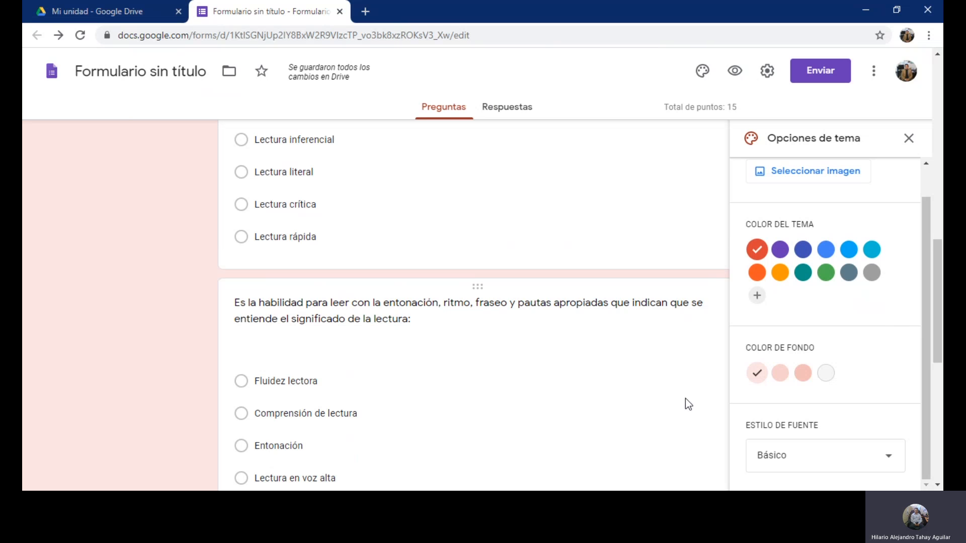
{"action": "scroll", "coordinate": [640, 382], "scroll_direction": "up", "scroll_amount": 6}
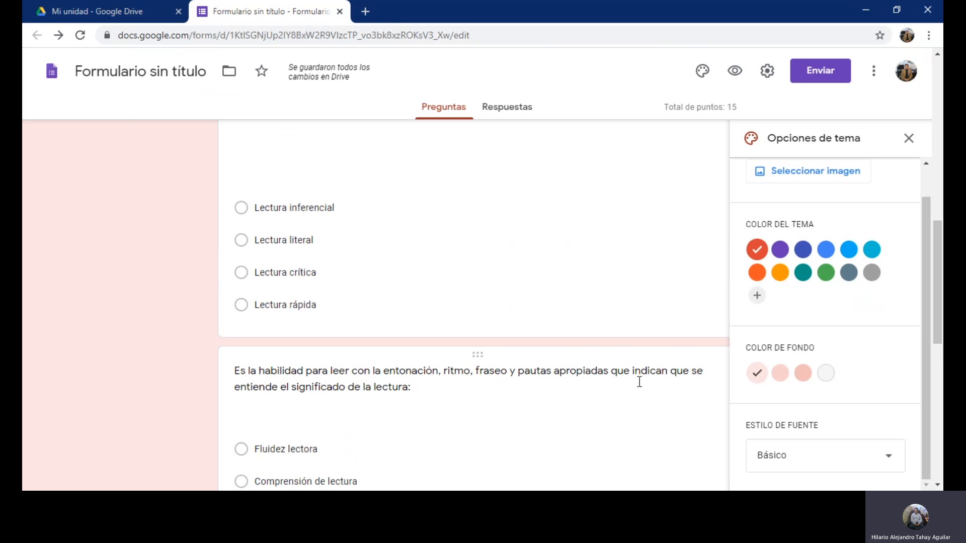
{"action": "scroll", "coordinate": [640, 381], "scroll_direction": "up", "scroll_amount": 8}
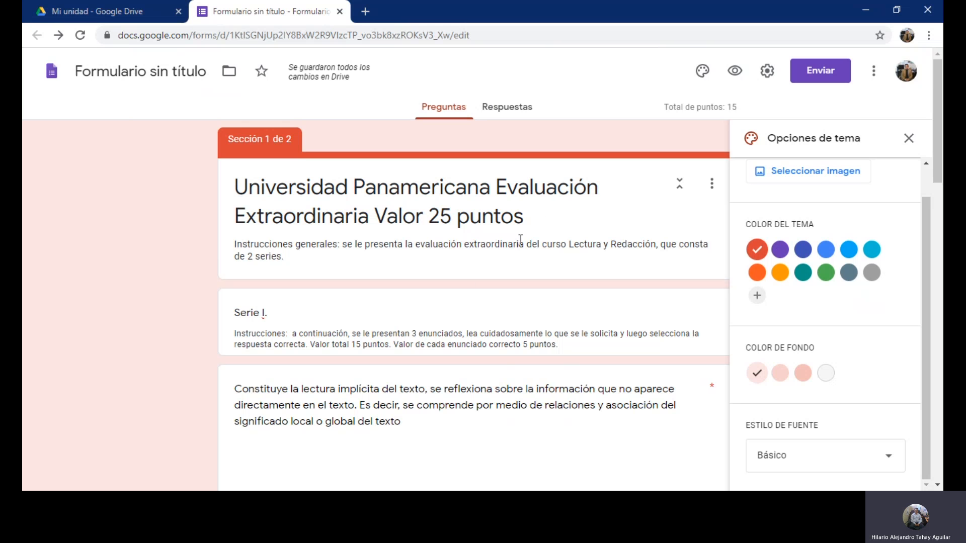
{"action": "left_click", "coordinate": [909, 138]}
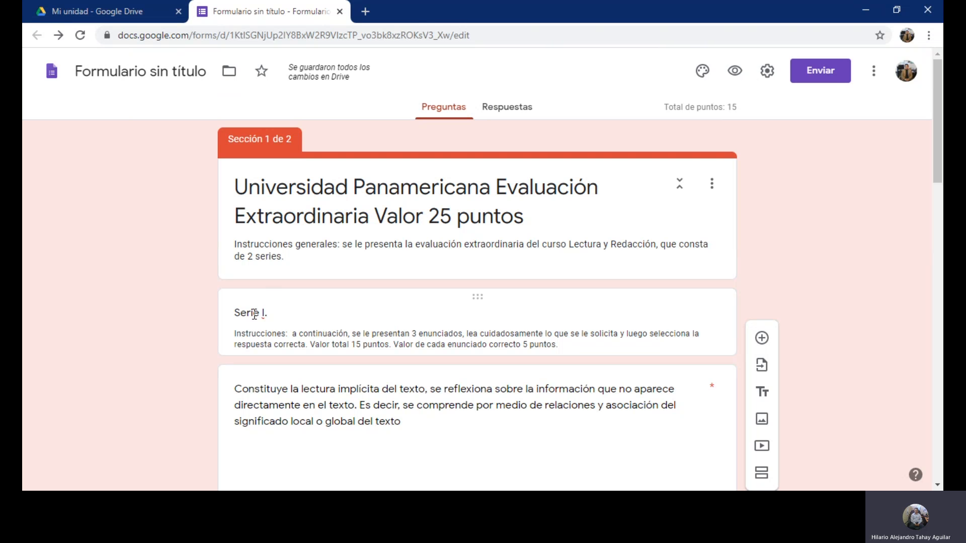
Open the form's email sending options and fill in the recipient's email from the suggested contacts.
{"action": "left_click", "coordinate": [822, 73]}
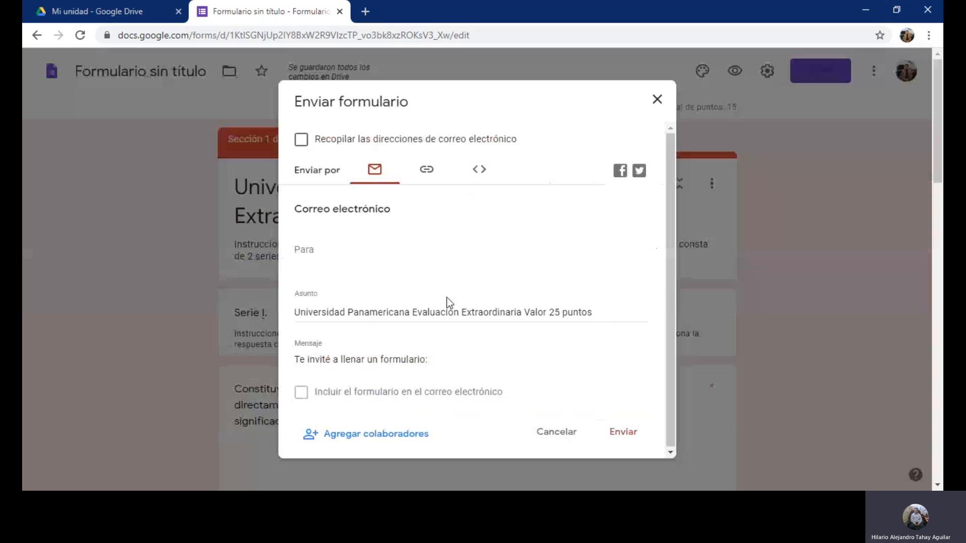
{"action": "left_click", "coordinate": [320, 251]}
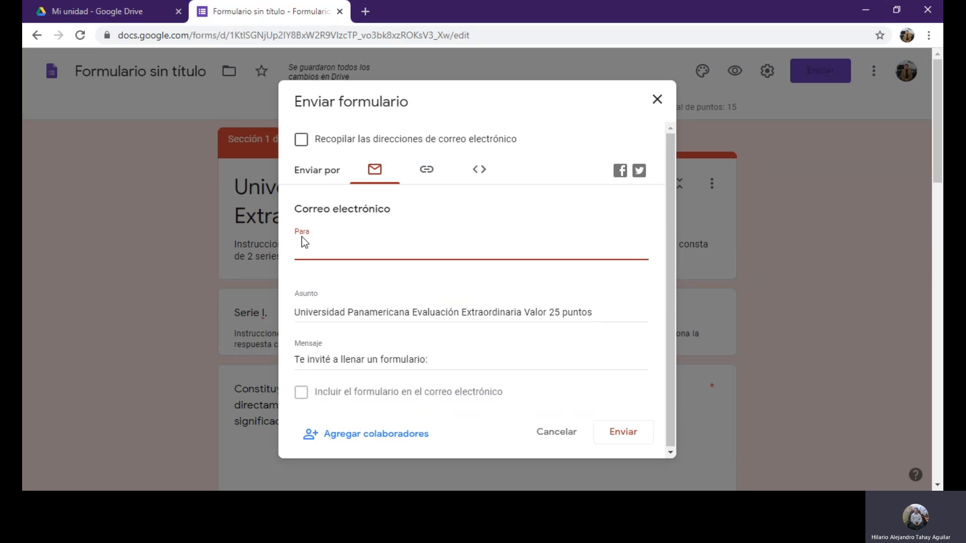
{"action": "type", "text": "lic"}
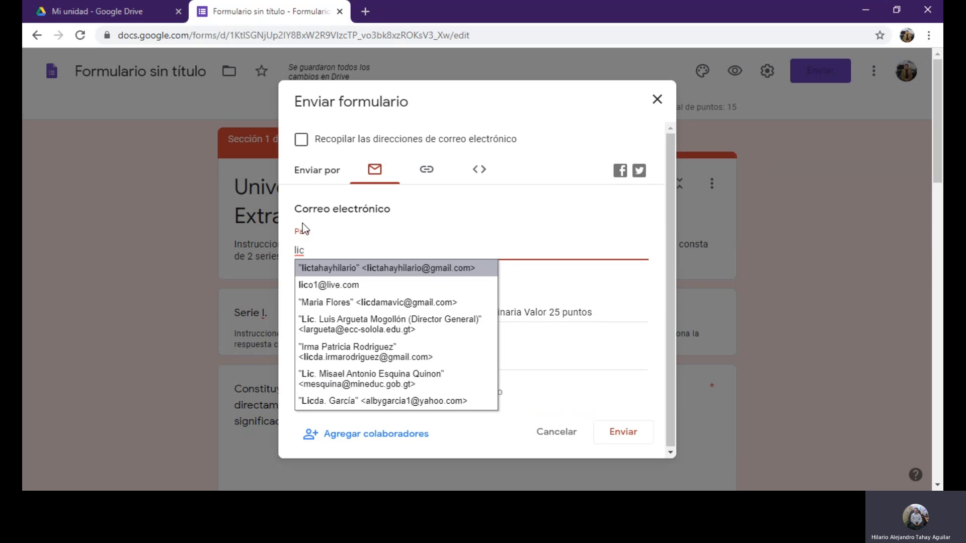
{"action": "left_click", "coordinate": [381, 271]}
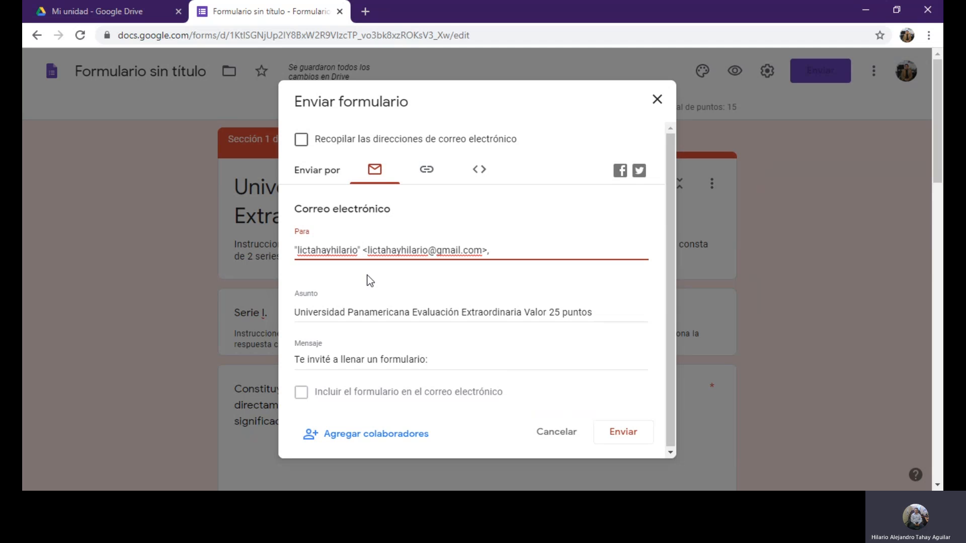
Remove the display name preceding the recipient's email address and close the send dialog without sending the form.
{"action": "key", "text": "BackSpace"}
{"action": "key", "text": "BackSpace"}
{"action": "key", "text": "BackSpace"}
{"action": "key", "text": "BackSpace"}
{"action": "key", "text": "BackSpace"}
{"action": "key", "text": "BackSpace"}
{"action": "key", "text": "BackSpace"}
{"action": "key", "text": "BackSpace"}
{"action": "key", "text": "BackSpace"}
{"action": "key", "text": "BackSpace"}
{"action": "key", "text": "BackSpace"}
{"action": "key", "text": "BackSpace"}
{"action": "key", "text": "BackSpace"}
{"action": "key", "text": "BackSpace"}
{"action": "key", "text": "BackSpace"}
{"action": "key", "text": "BackSpace"}
{"action": "key", "text": "BackSpace"}
{"action": "key", "text": "BackSpace"}
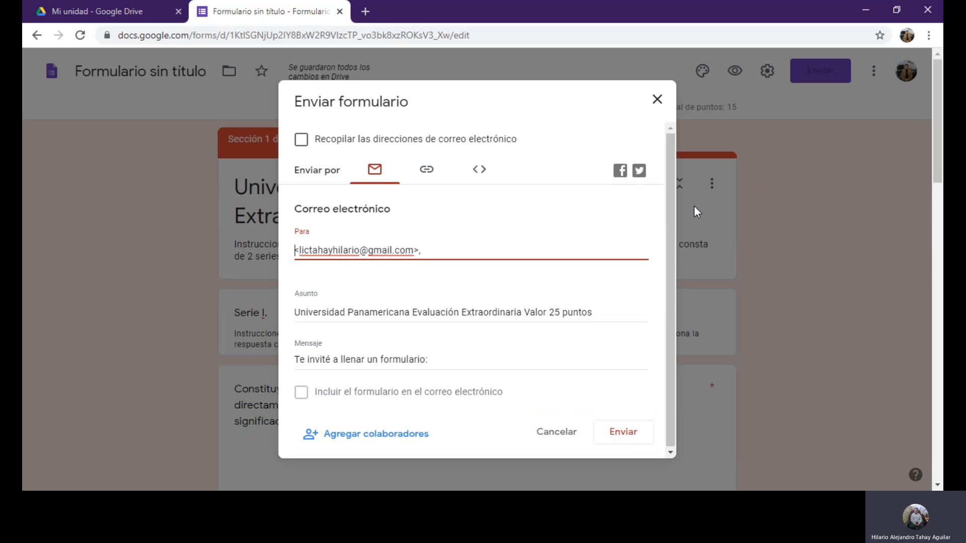
{"action": "left_click", "coordinate": [658, 101]}
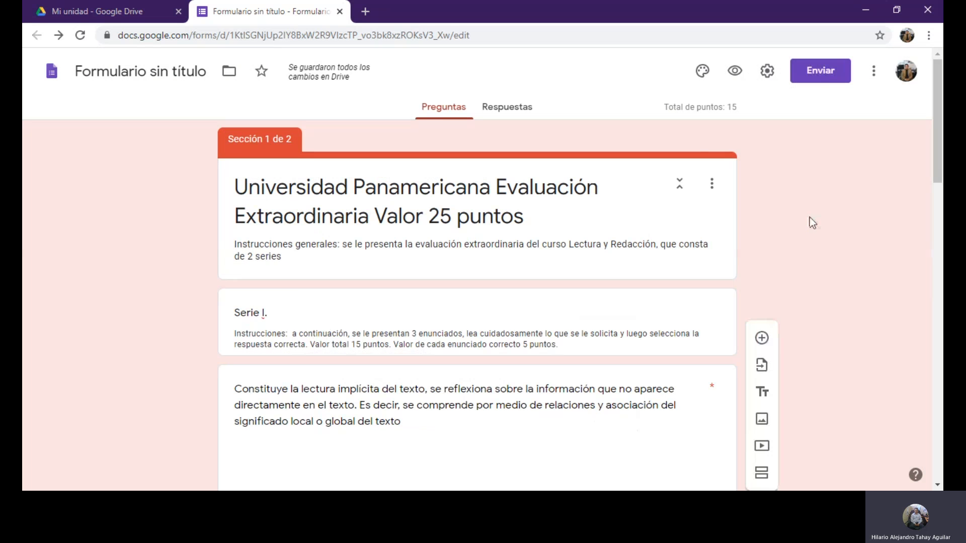